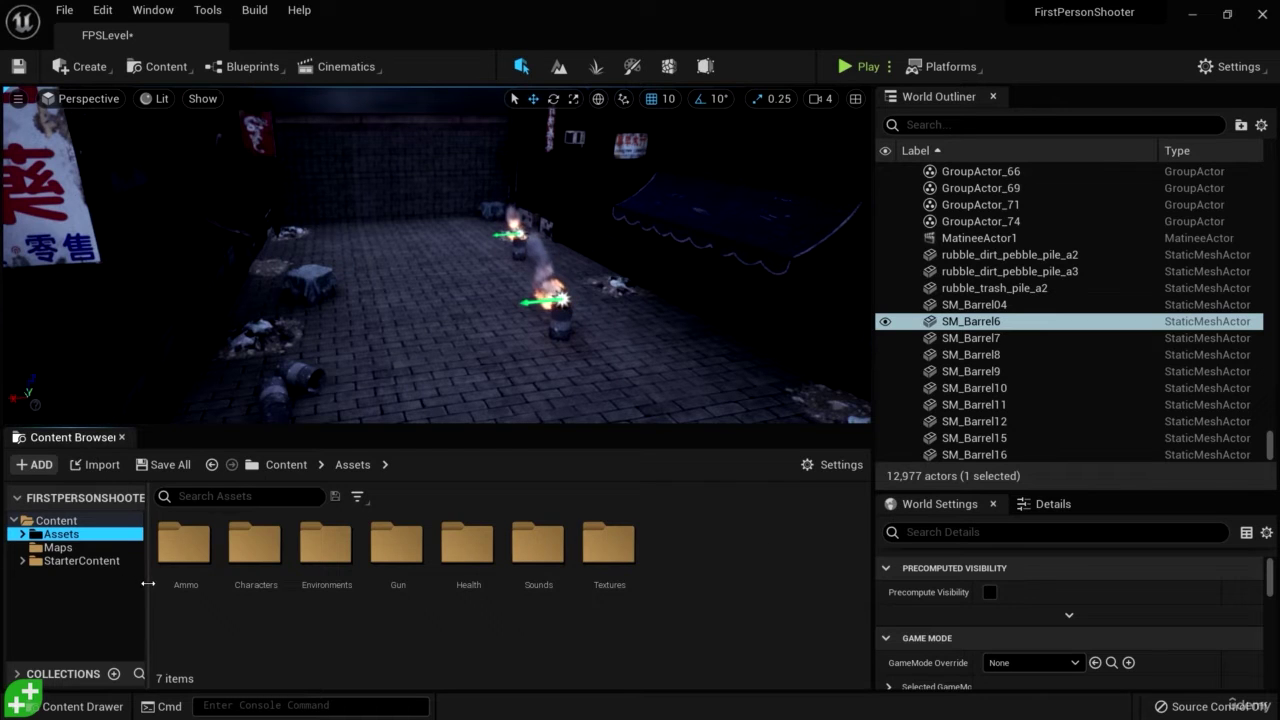
Create a folder named Blueprints directly inside the project's Content folder
drag(148, 583, 185, 583)
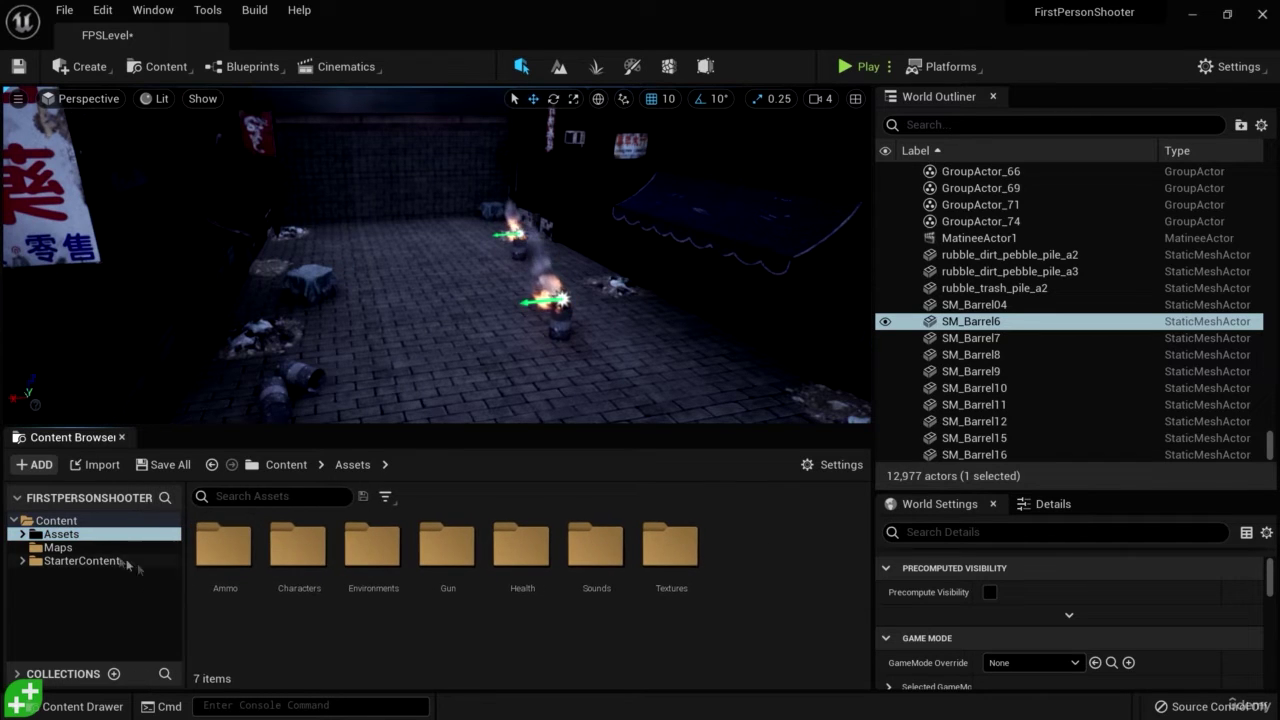
right_click(73, 521)
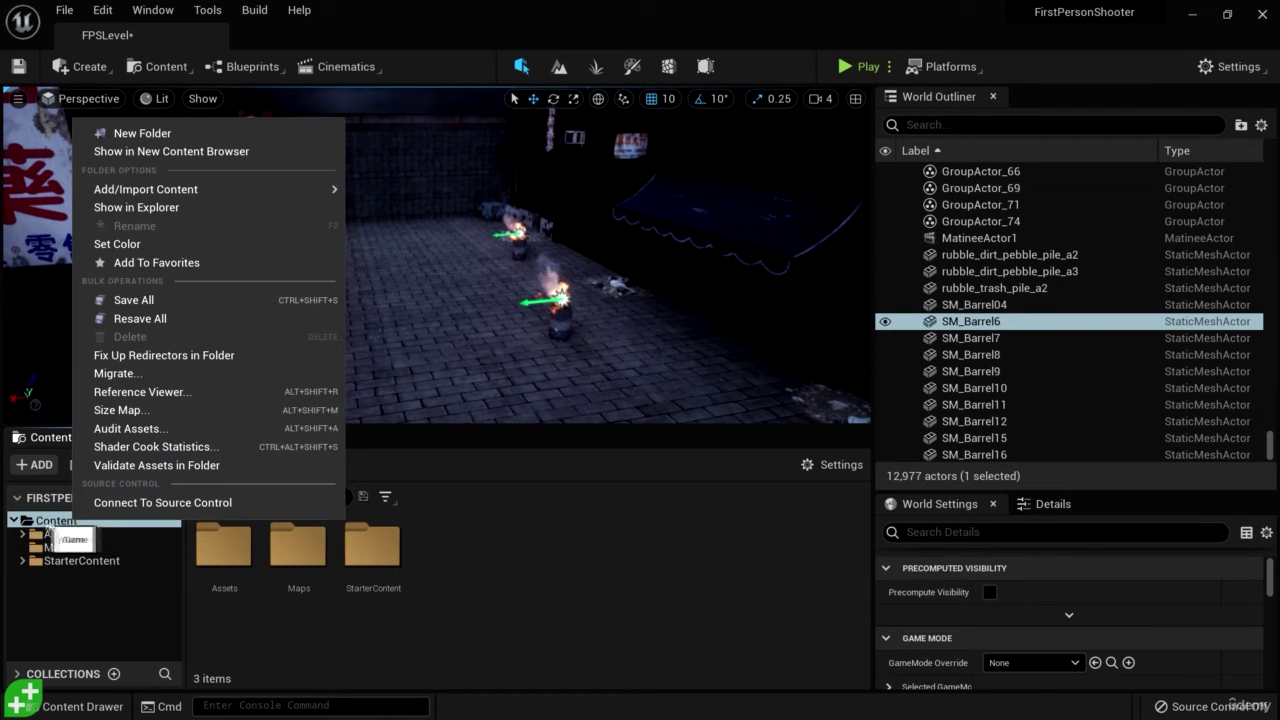
click(181, 134)
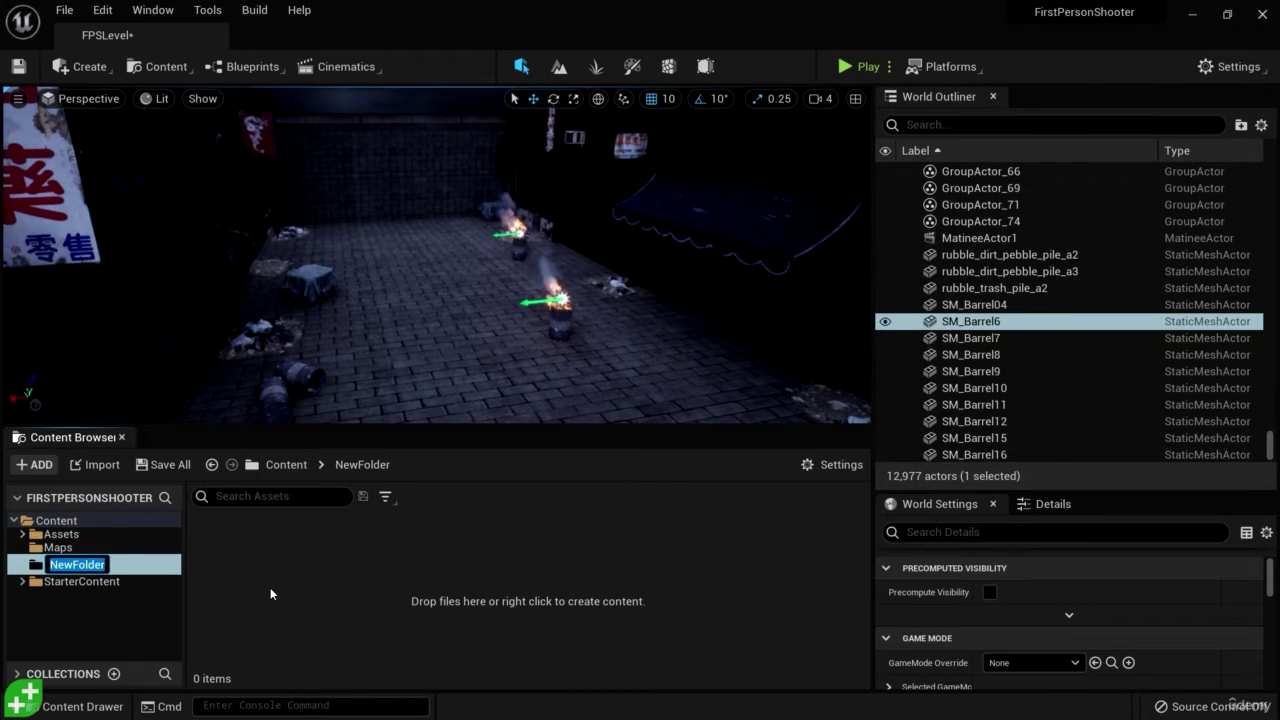
text(Blueprints)
key(Return)
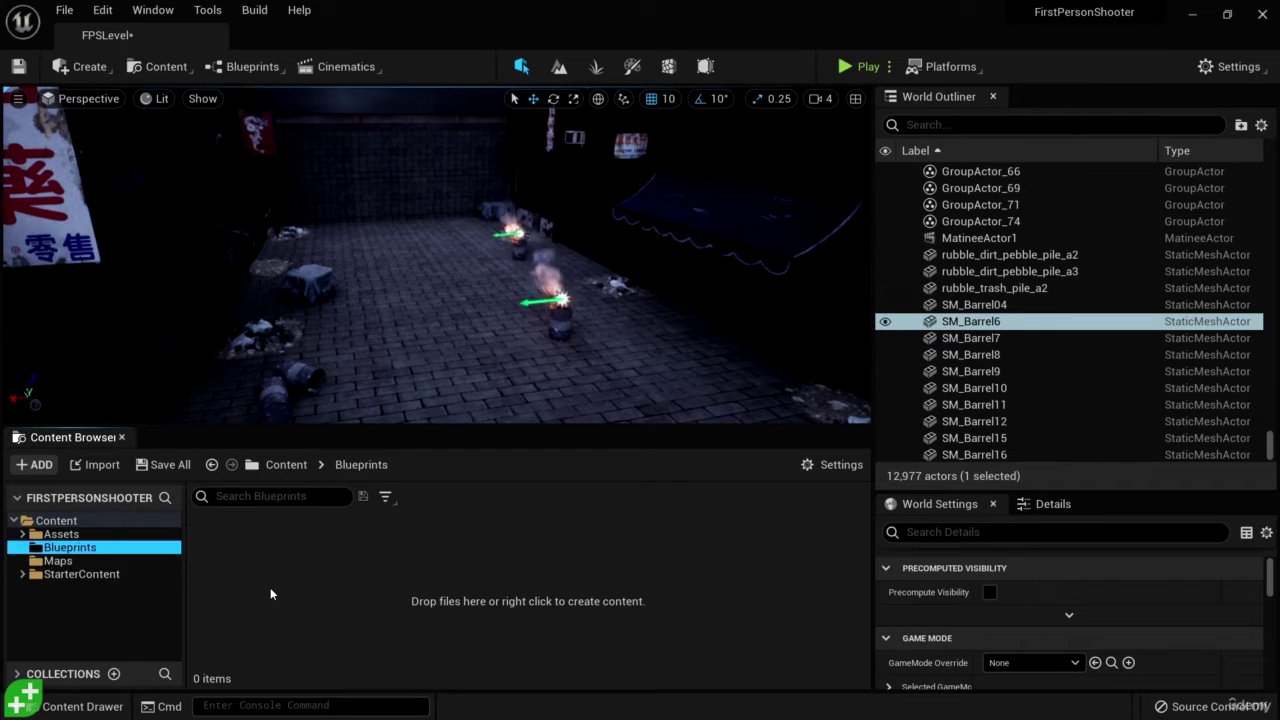
Create a subfolder named Character inside the Blueprints folder and expand Blueprints in the folder tree
right_click(80, 550)
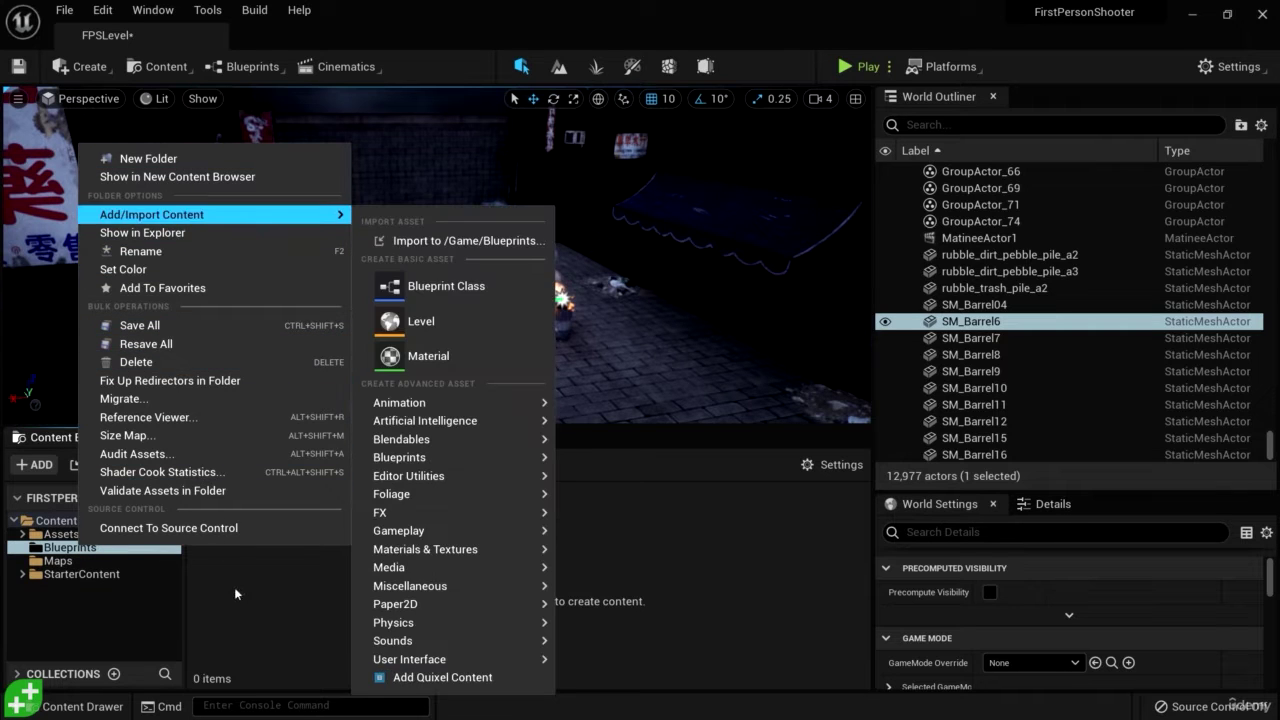
click(235, 593)
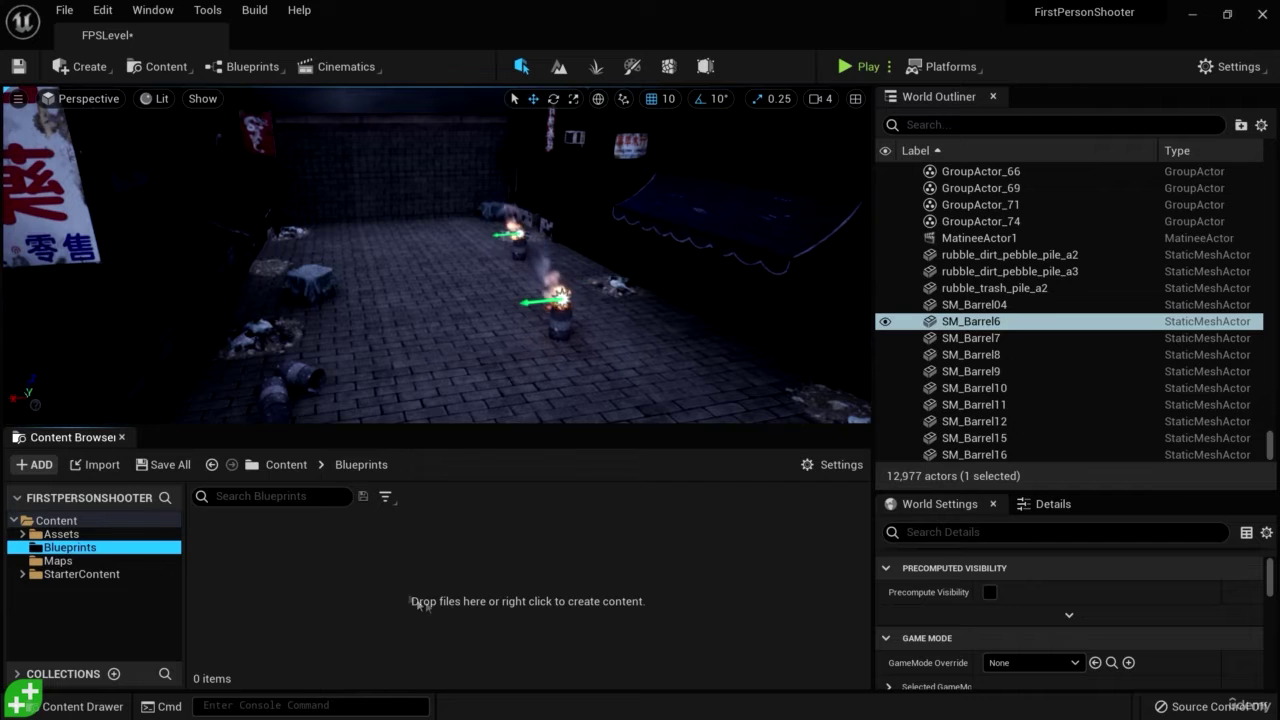
right_click(431, 565)
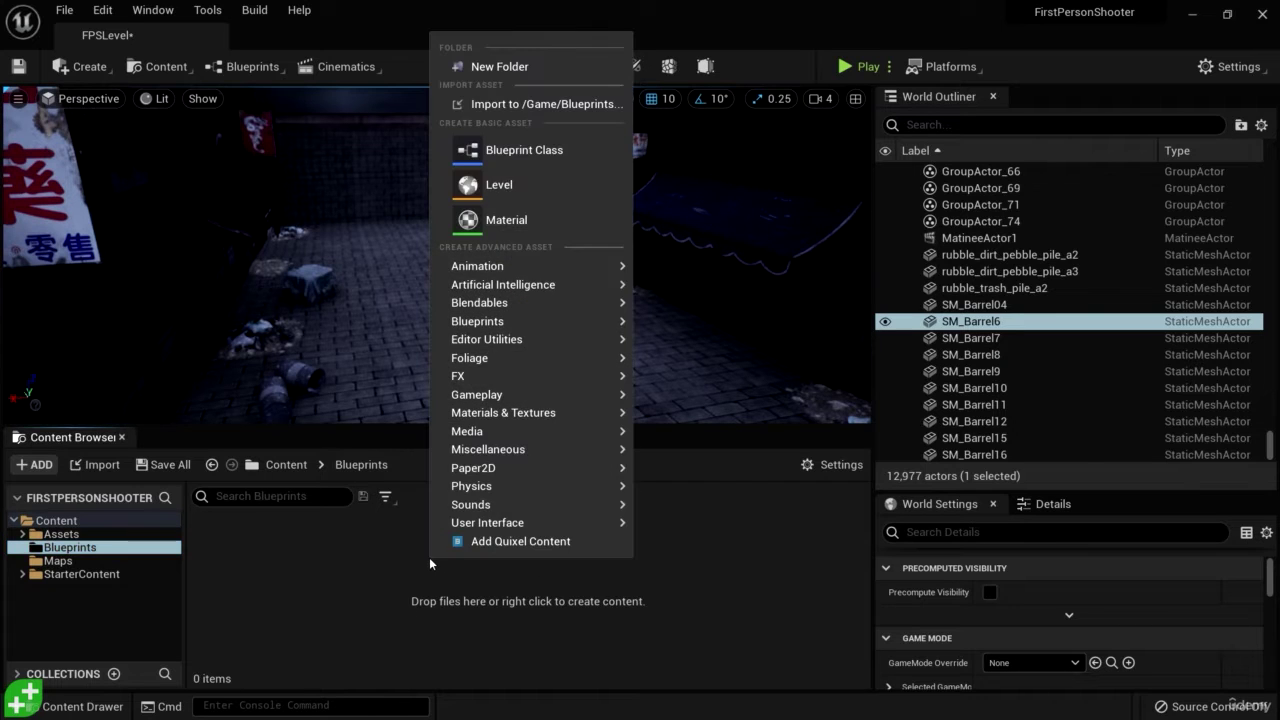
click(525, 68)
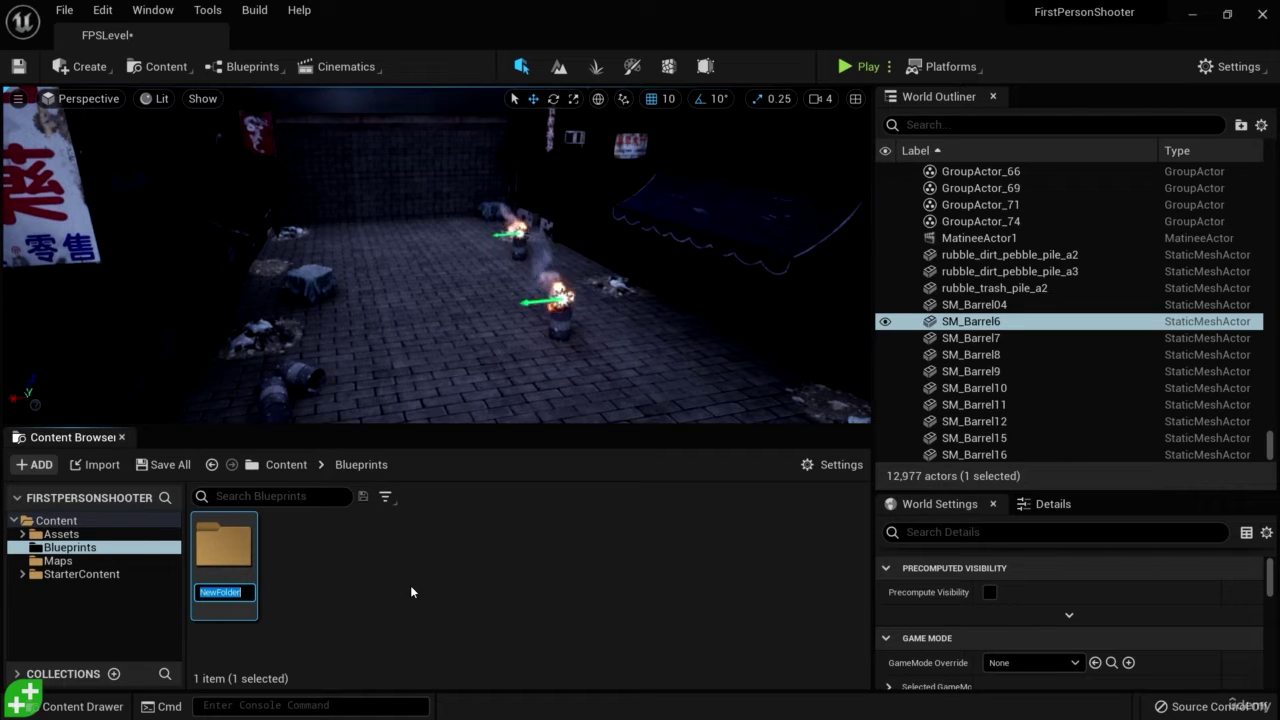
text(Character)
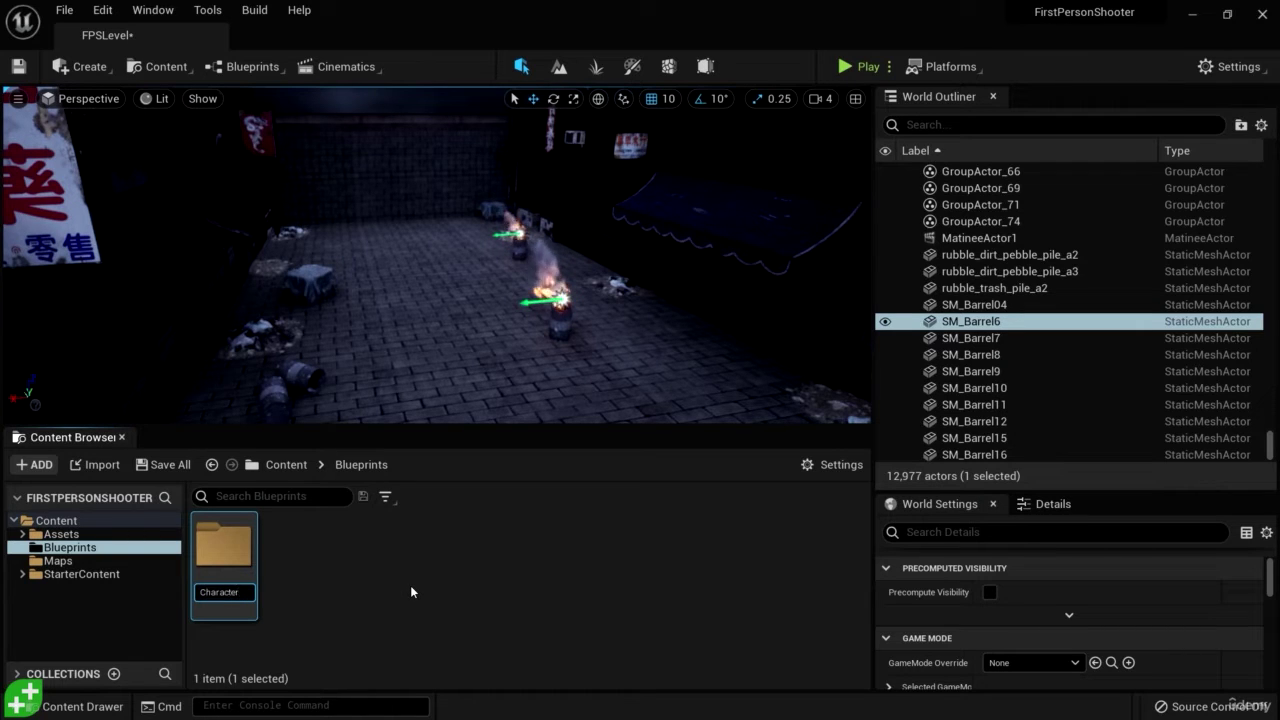
key(Return)
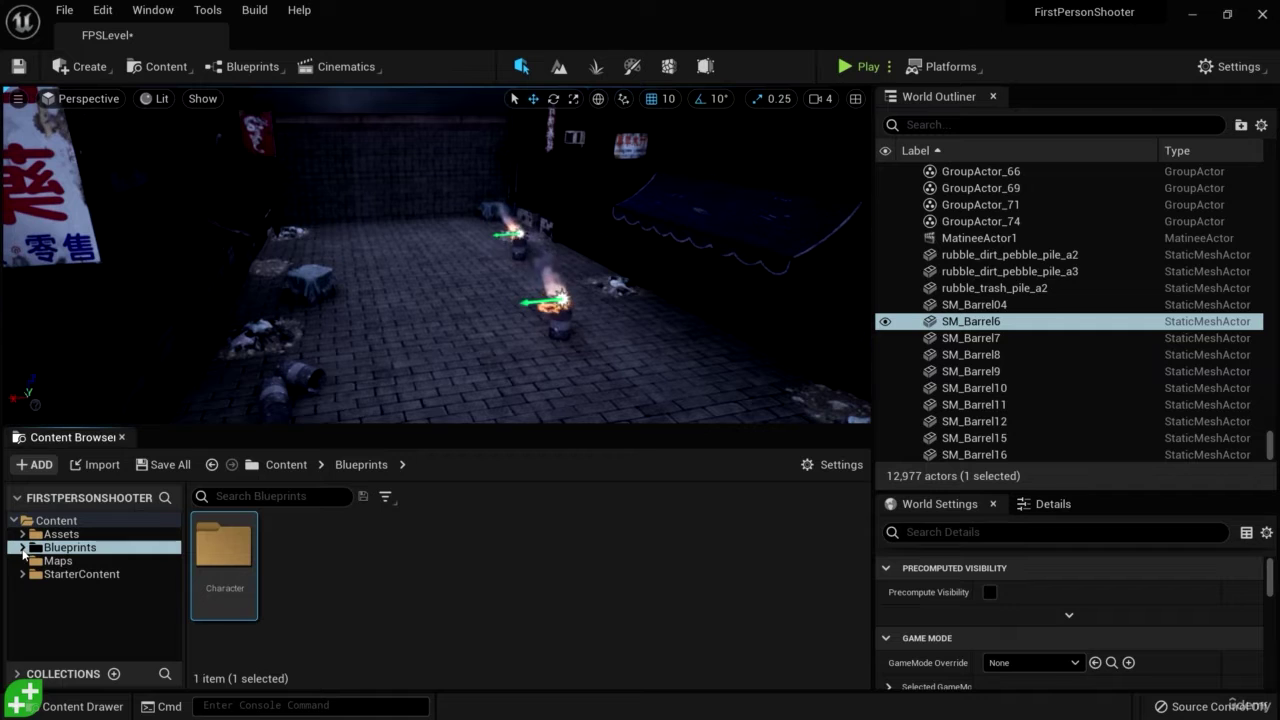
click(22, 547)
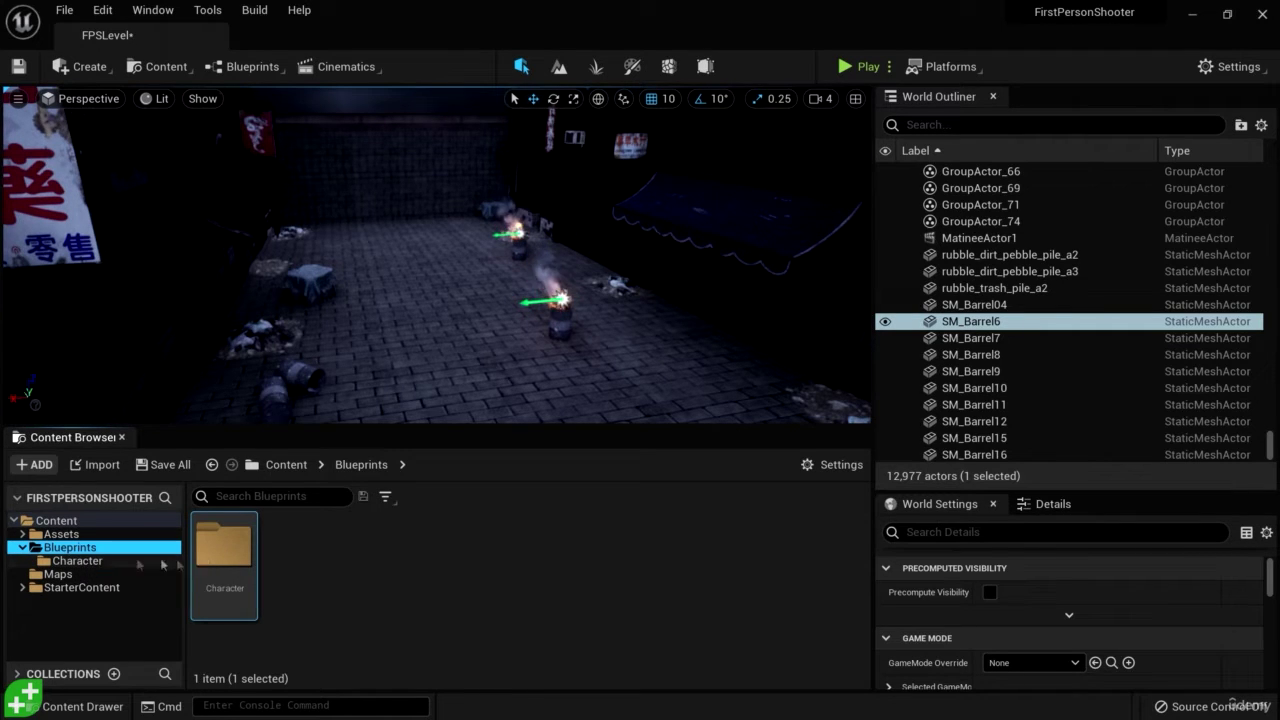
Create a Blueprint Class with parent class Character in the Character folder and name it FPS_Character
double_click(227, 550)
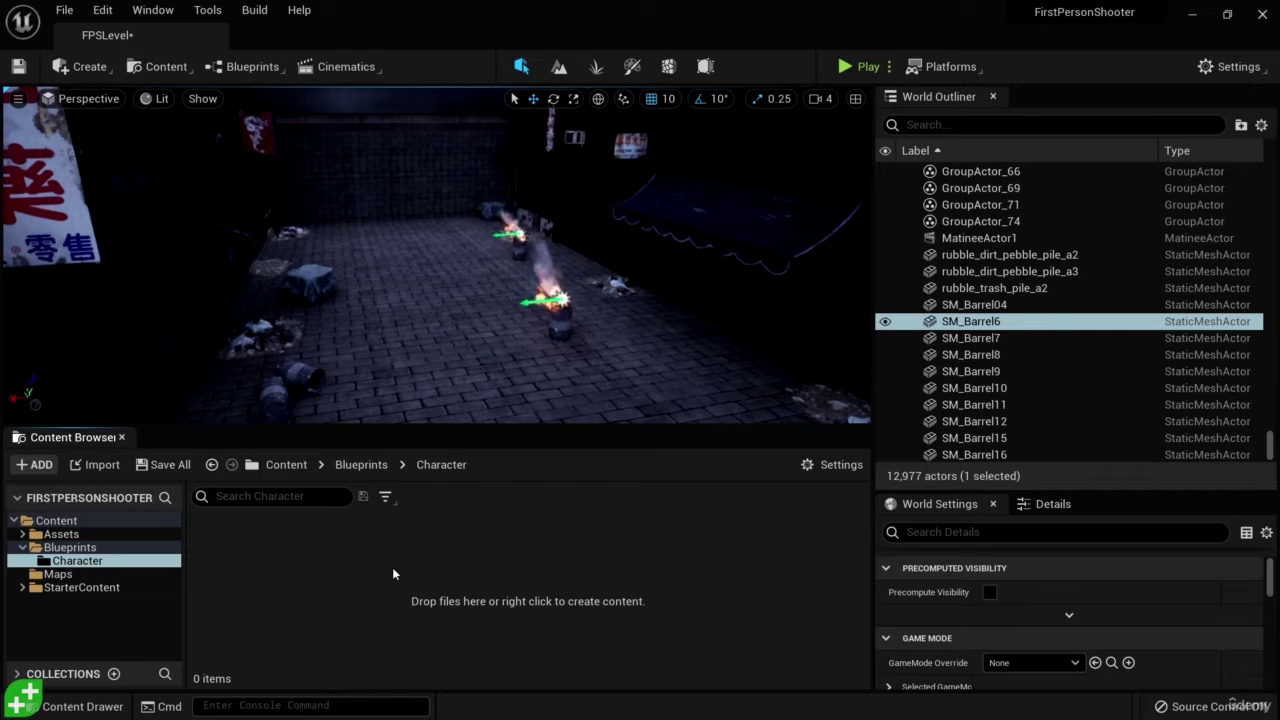
right_click(362, 544)
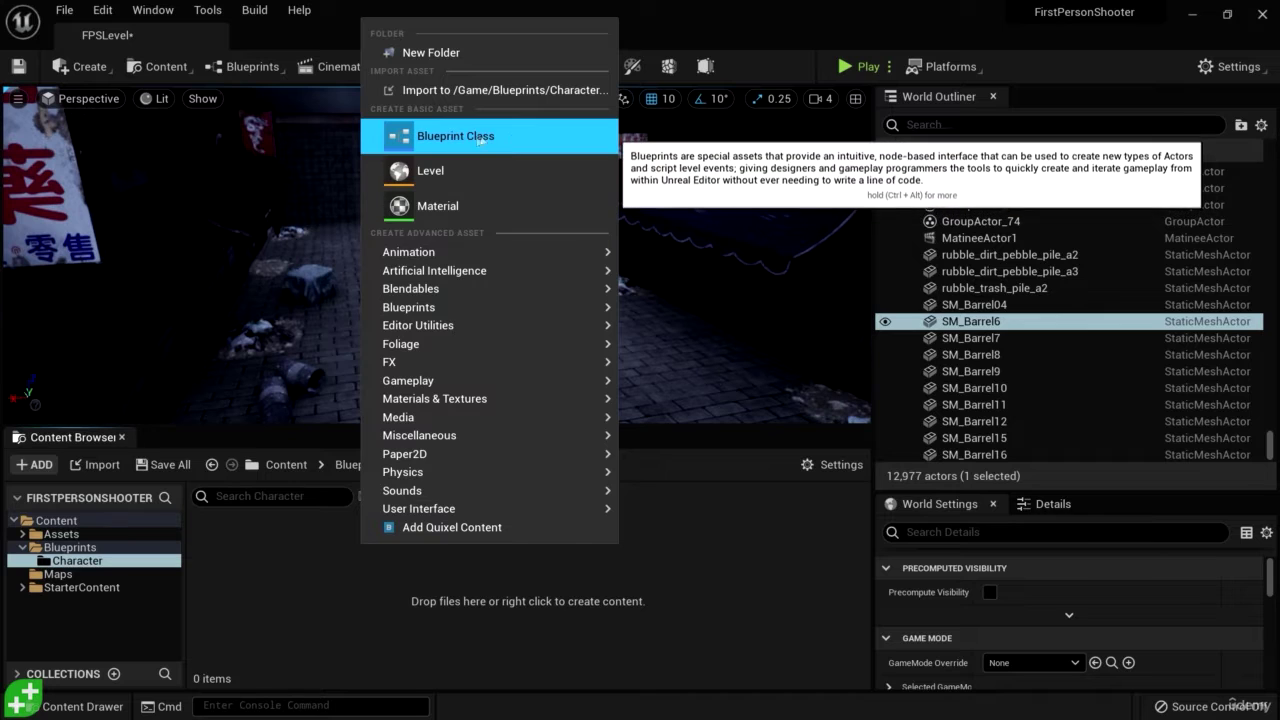
click(512, 135)
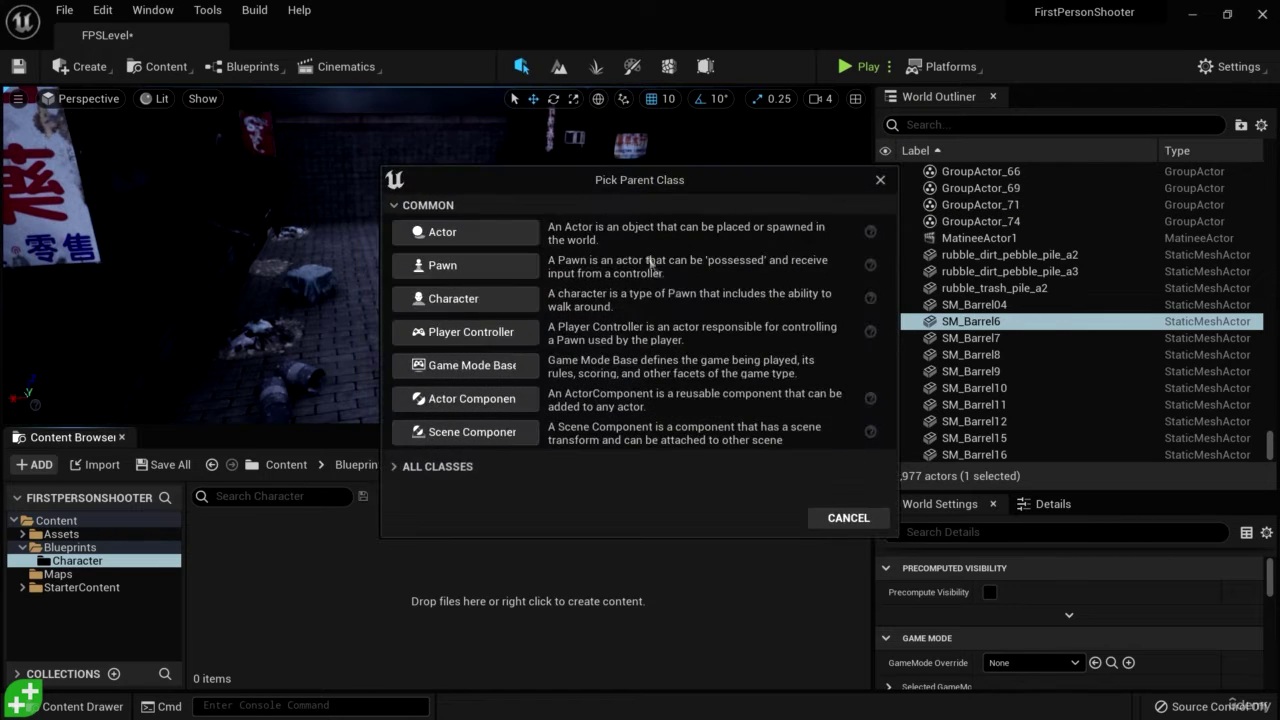
drag(710, 182, 680, 155)
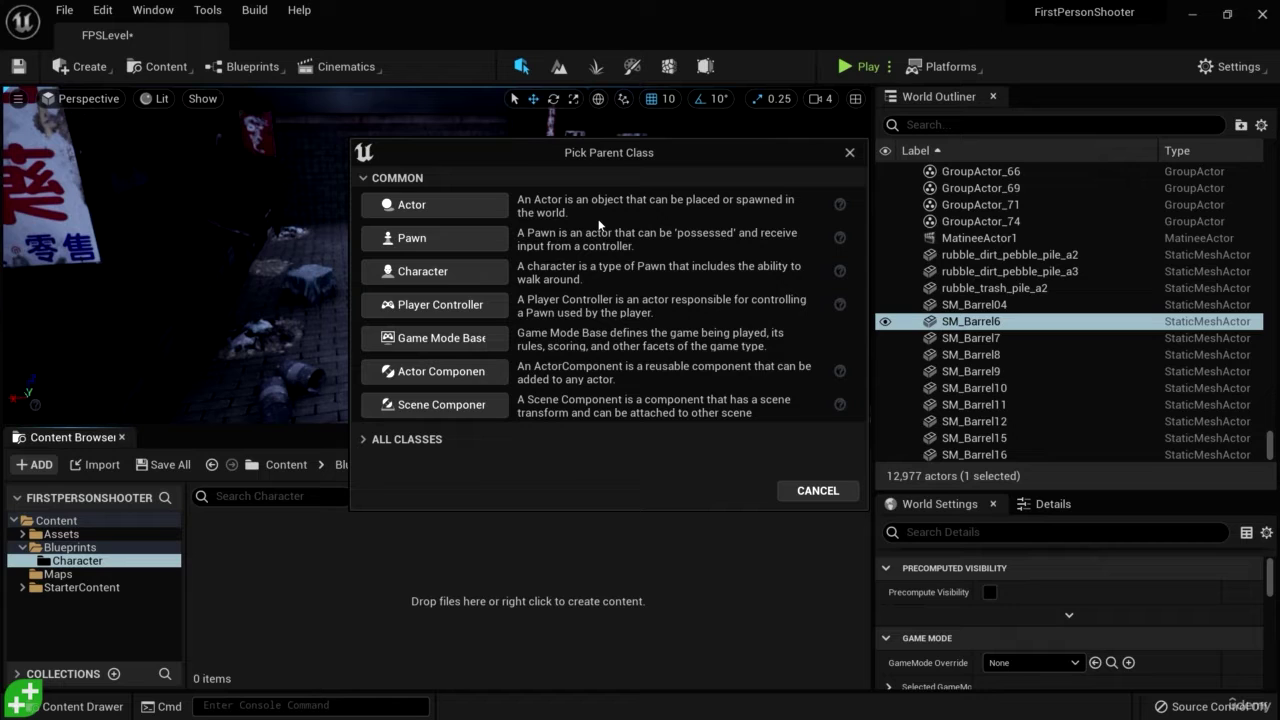
click(434, 271)
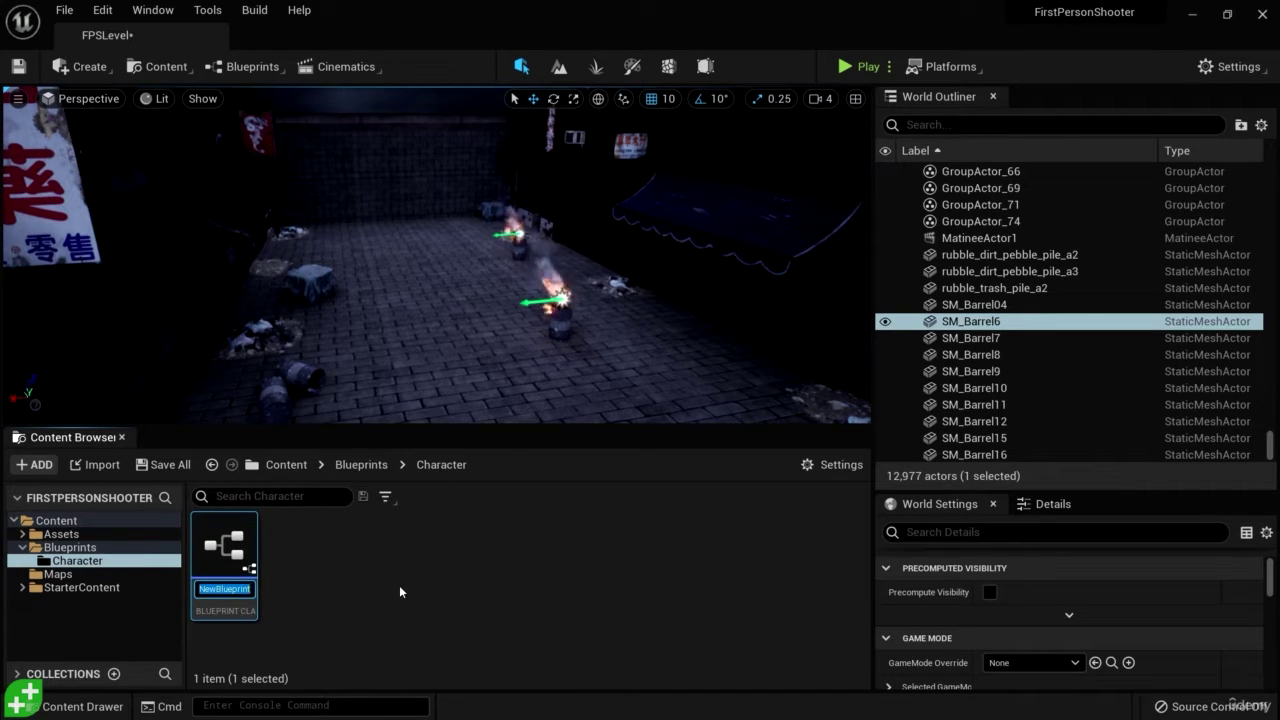
text(FPS)
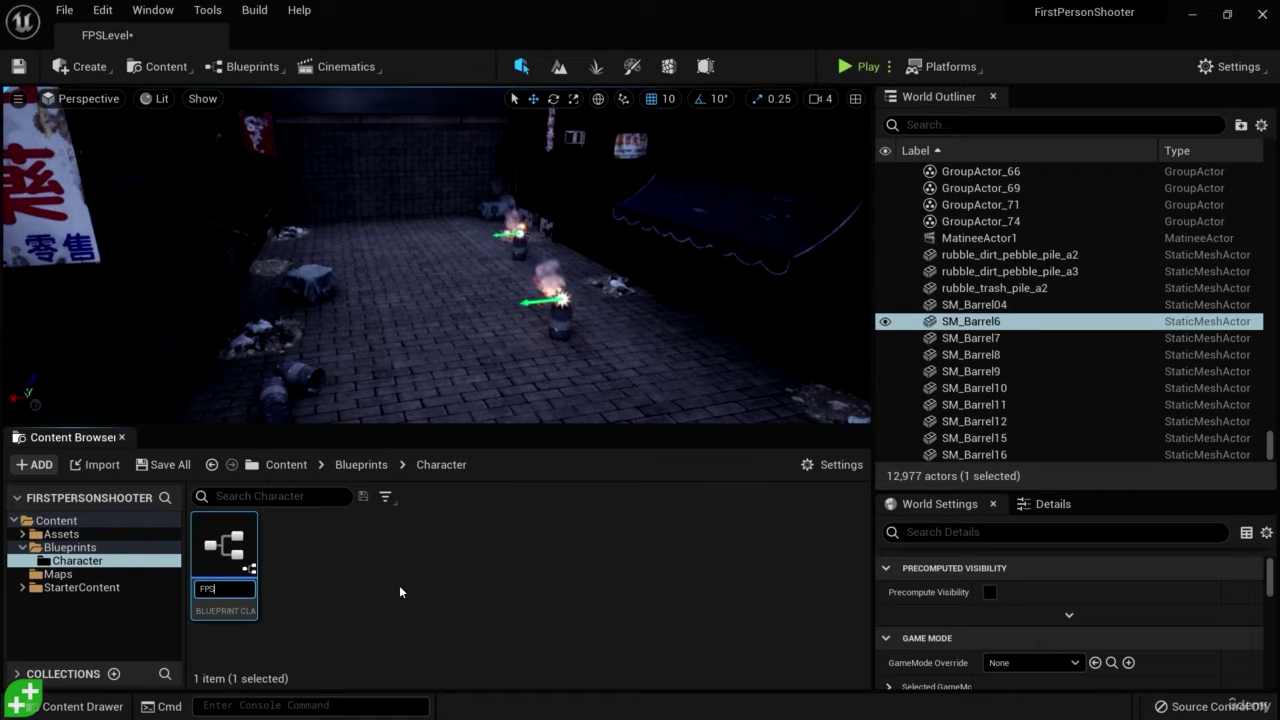
text(_Character)
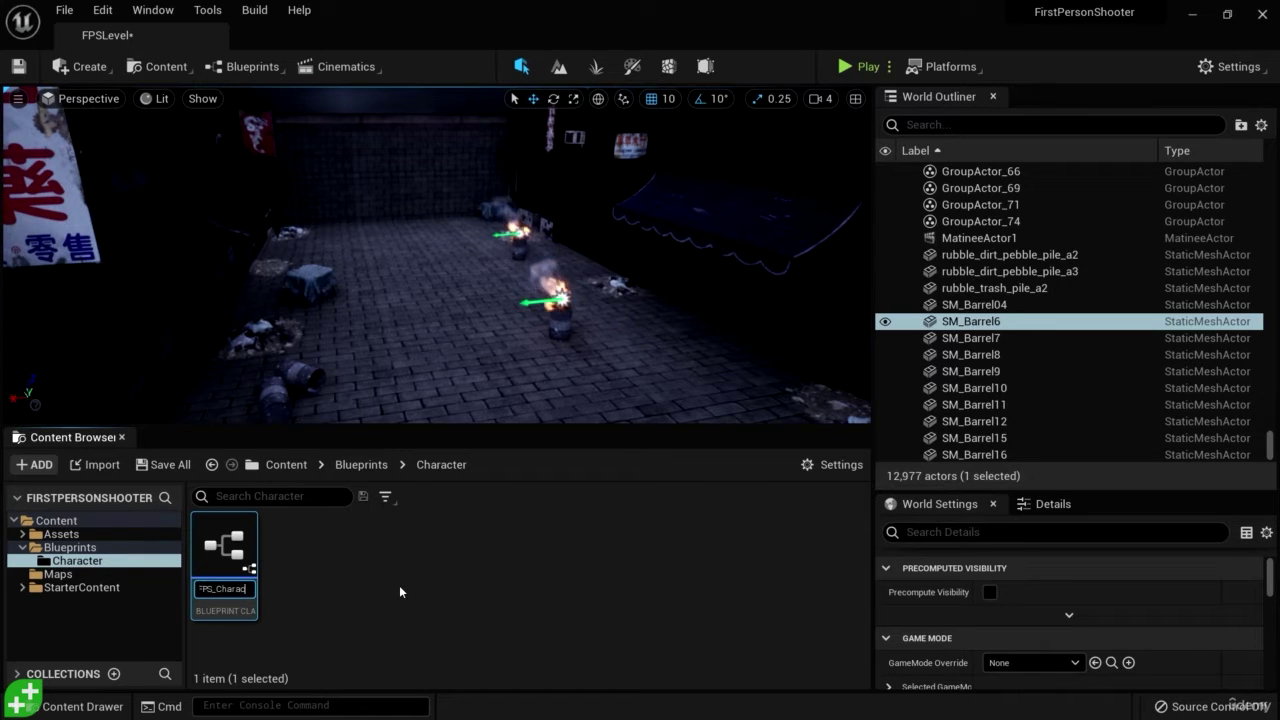
key(Return)
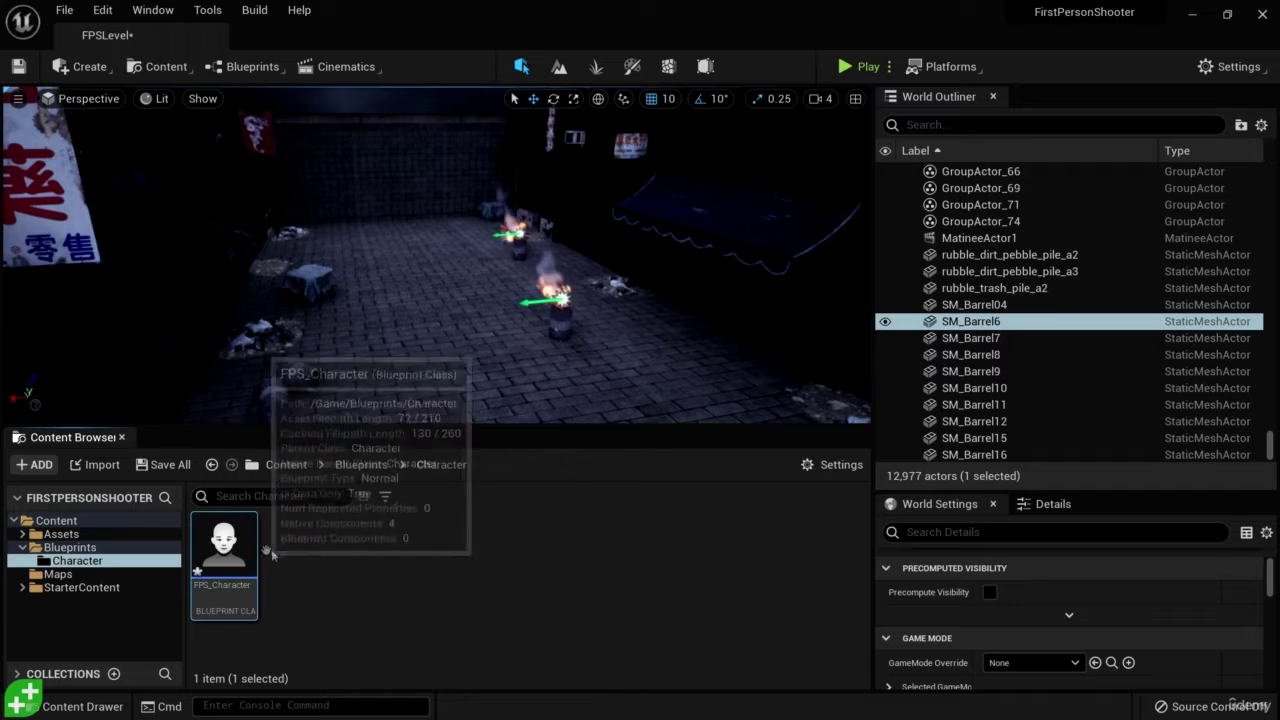
Open the FPS_Character blueprint and dock its editor in the main window beside the FPSLevel tab
double_click(230, 557)
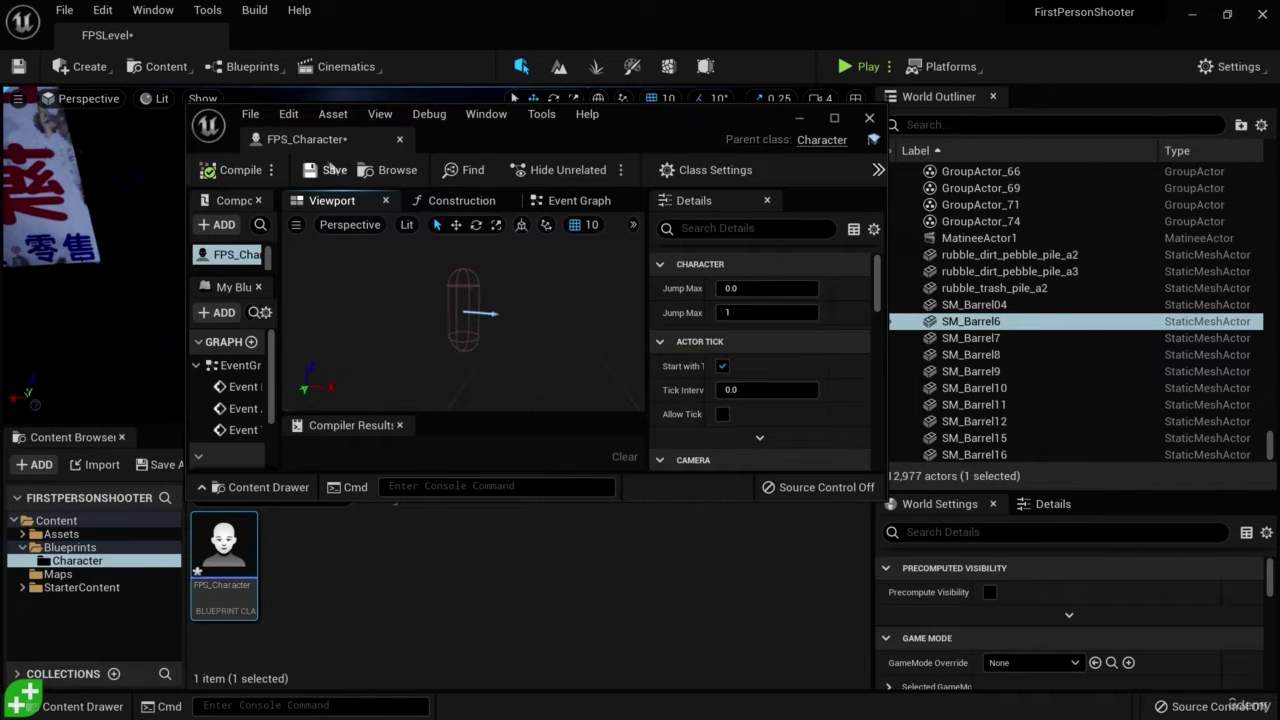
drag(300, 139, 307, 39)
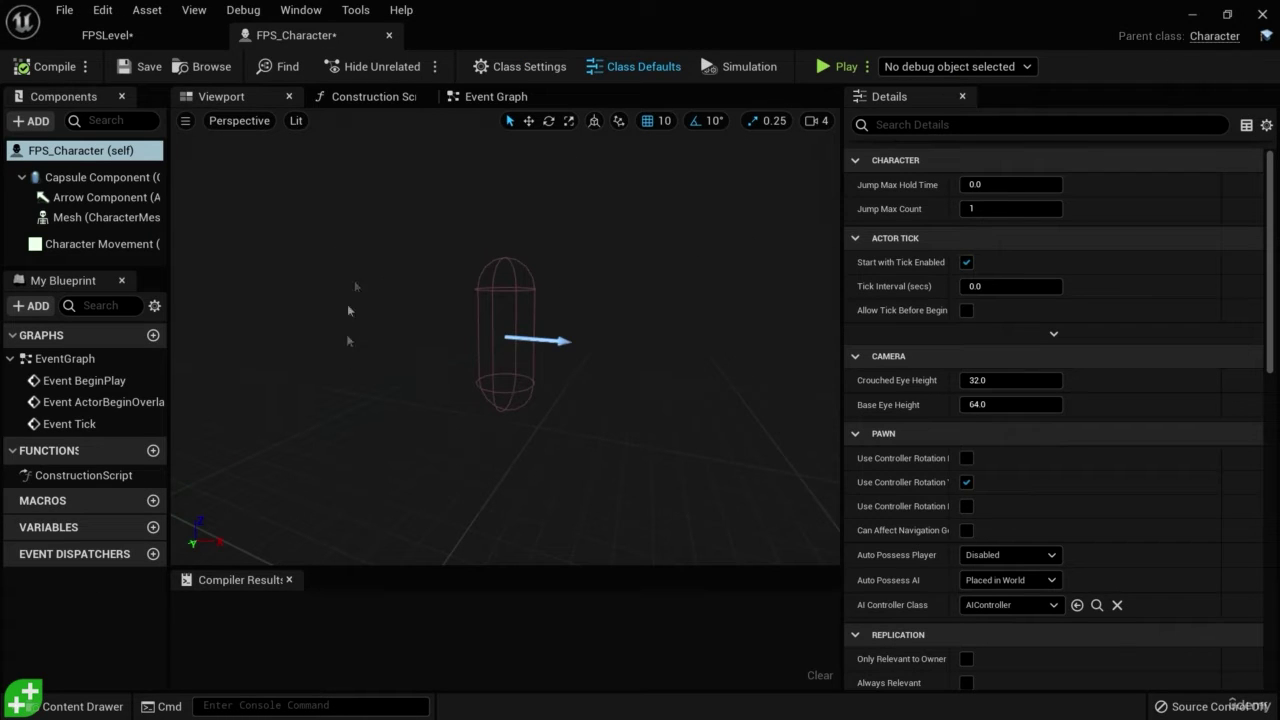
drag(664, 328, 666, 332)
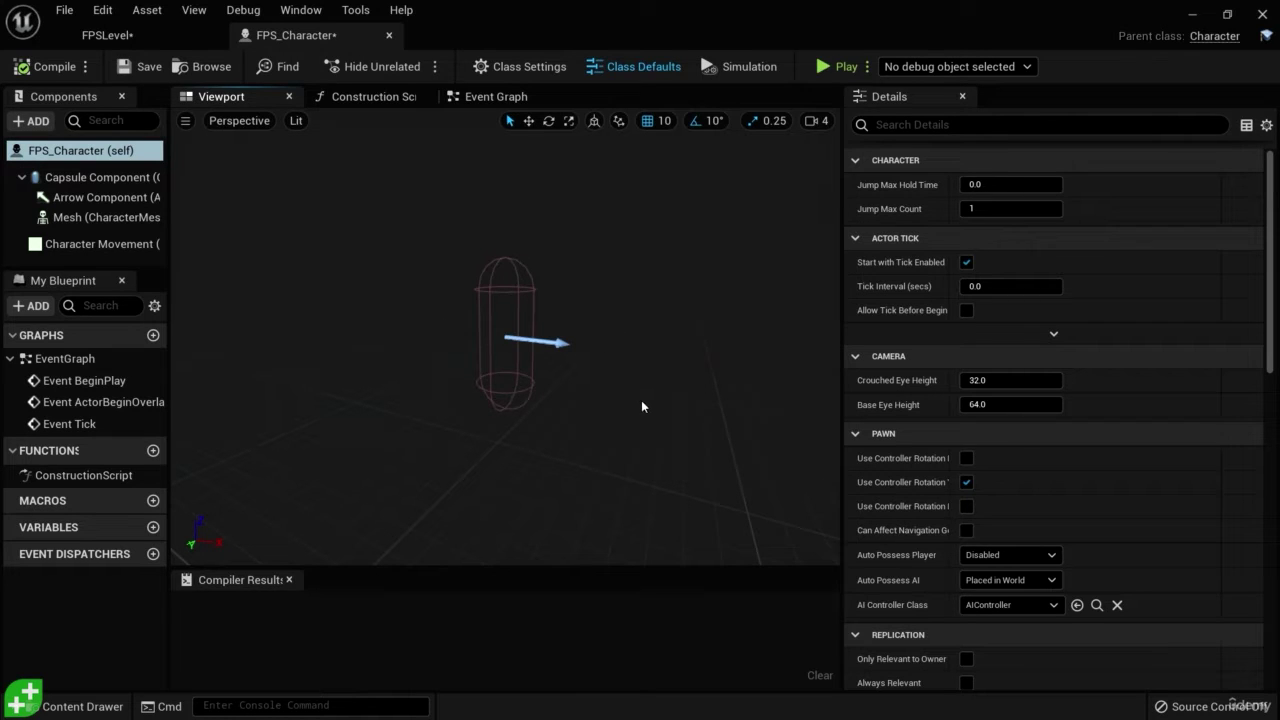
drag(666, 332, 666, 332)
drag(683, 377, 683, 377)
Inspect the inherited Capsule Component of FPS_Character, widening the component list enough to read the full names
drag(210, 320, 288, 303)
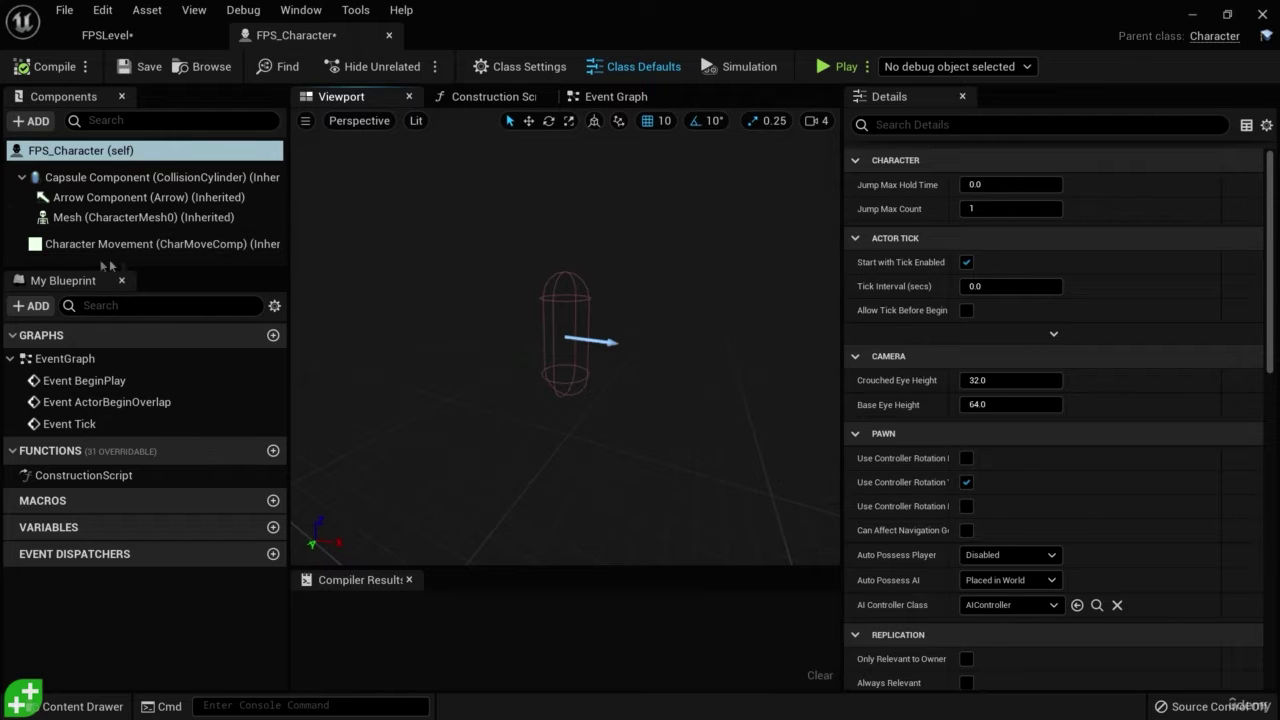
click(120, 182)
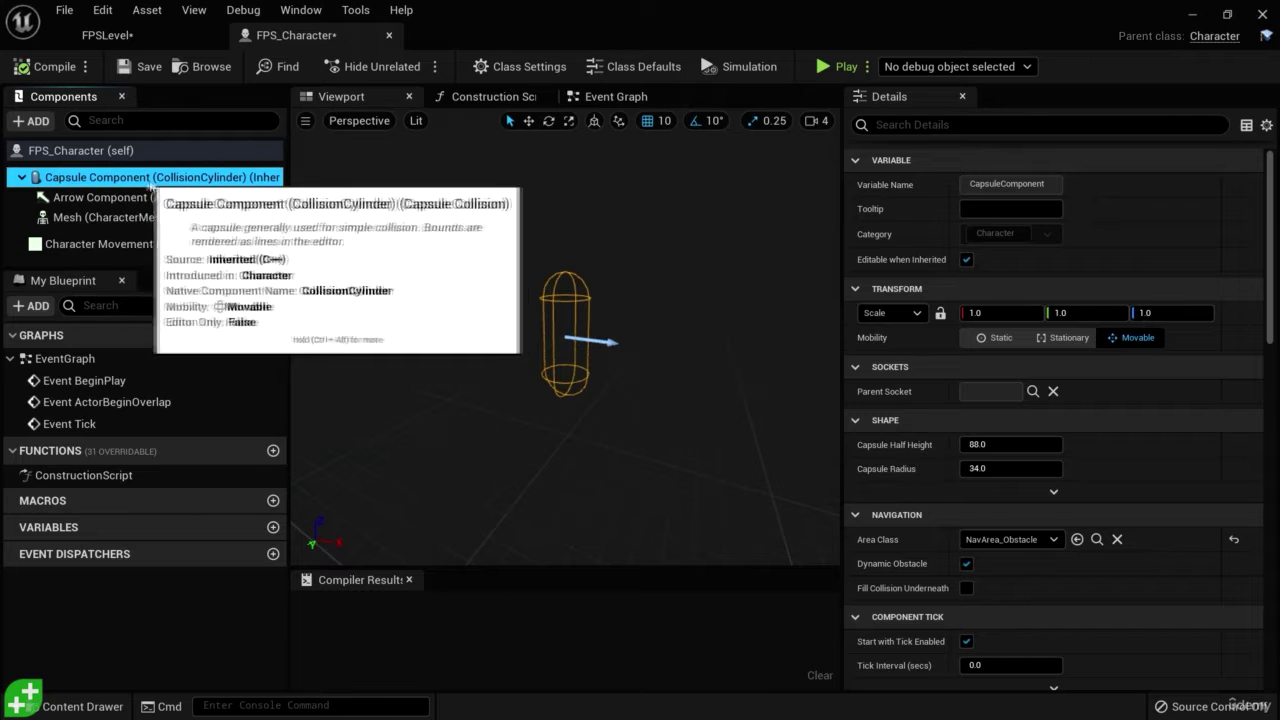
drag(289, 256, 331, 248)
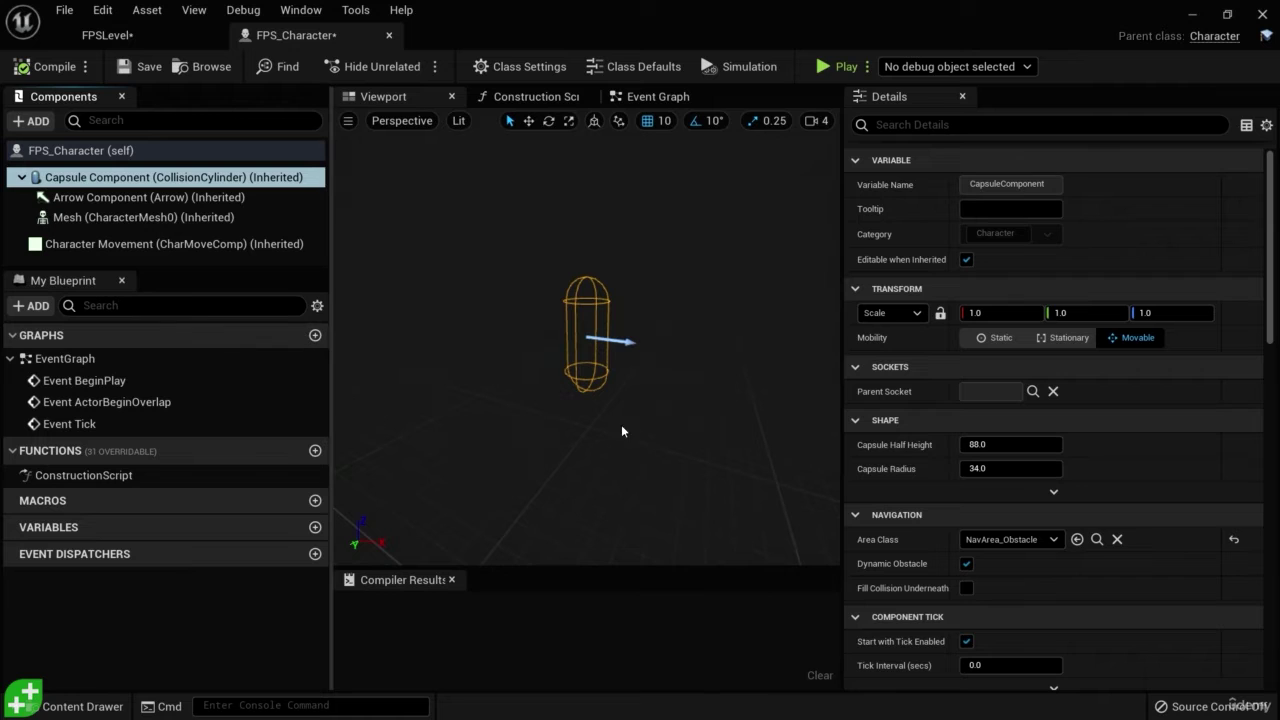
Examine which way the inherited Arrow Component points relative to the capsule and the axes, enlarging the 3D preview
click(140, 197)
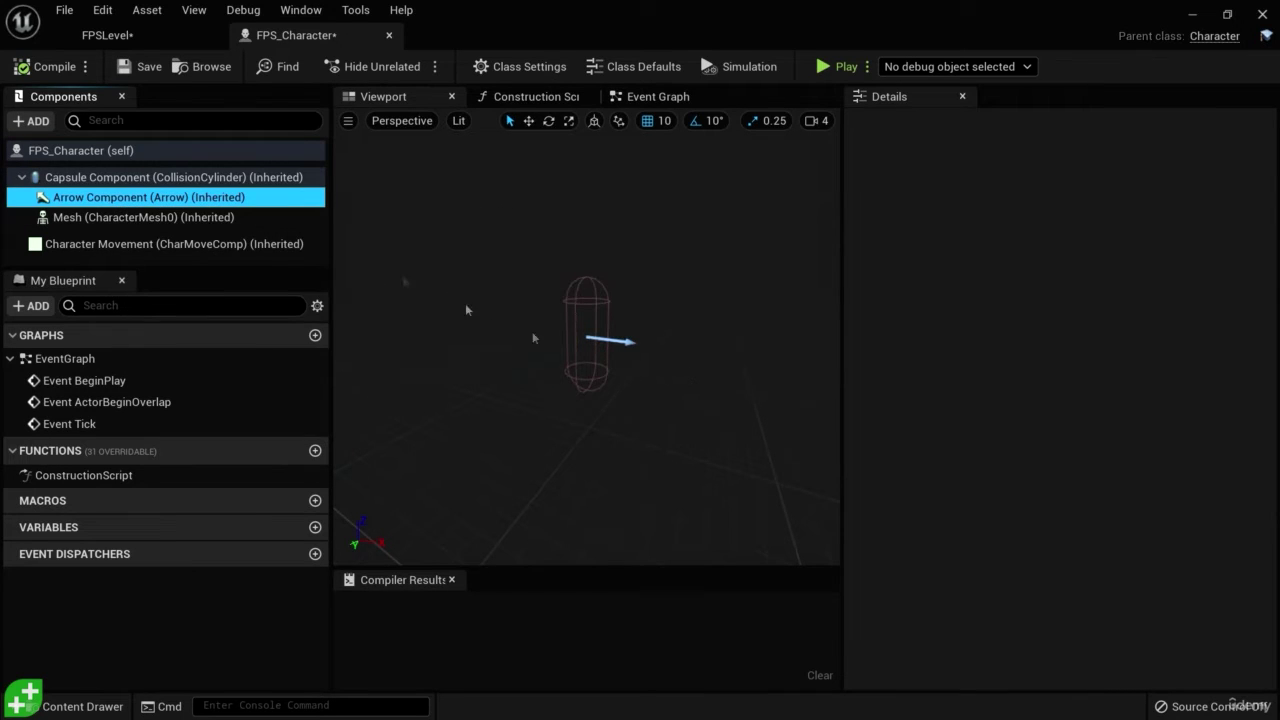
click(609, 386)
drag(609, 386, 560, 390)
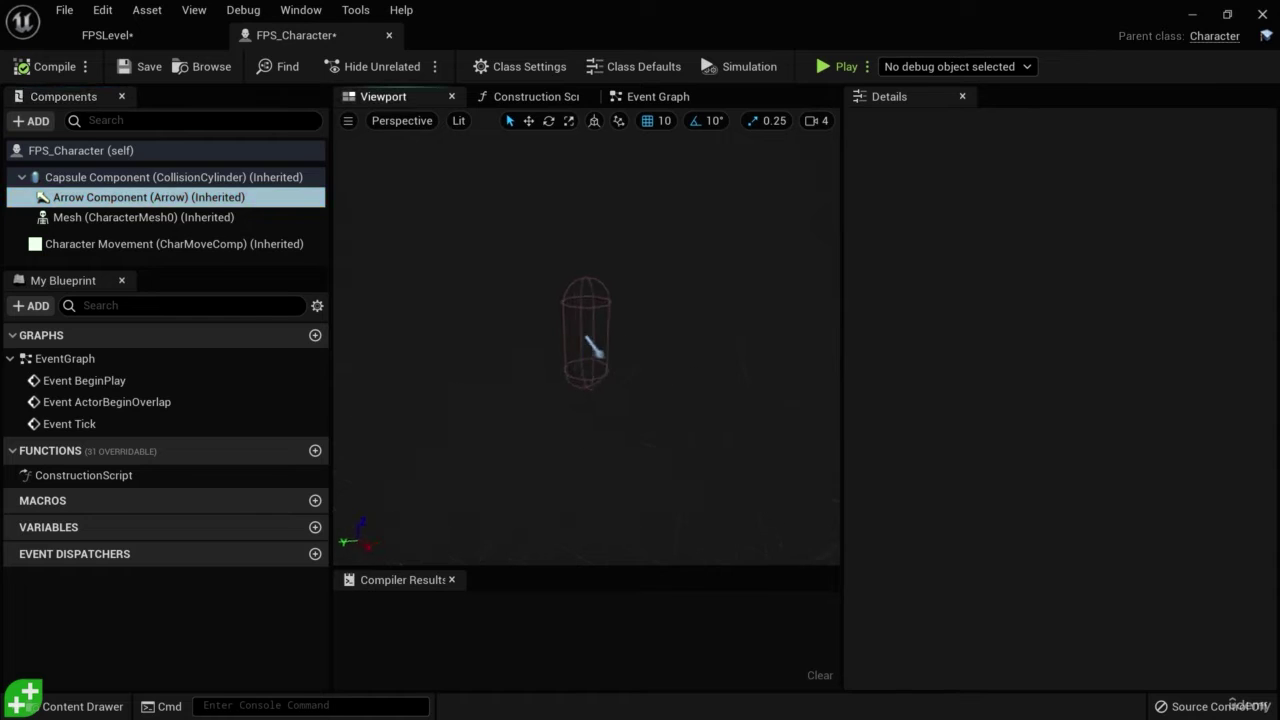
drag(707, 356, 670, 421)
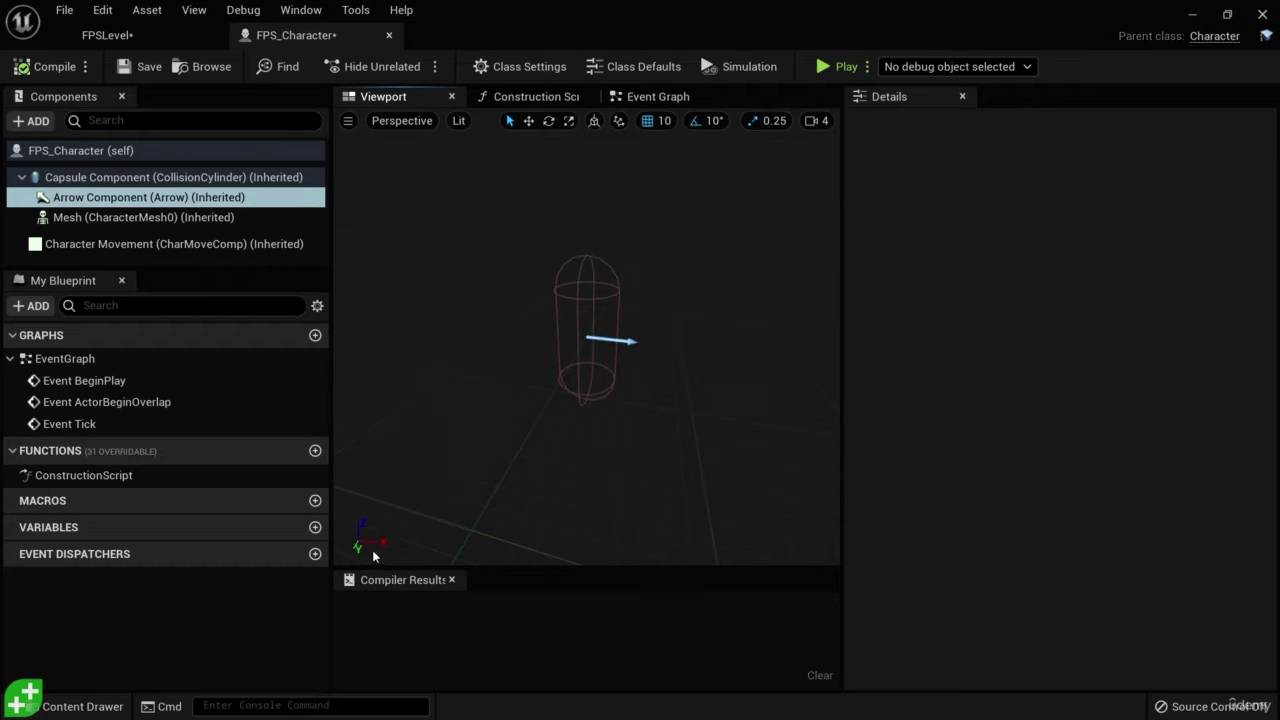
drag(374, 556, 378, 543)
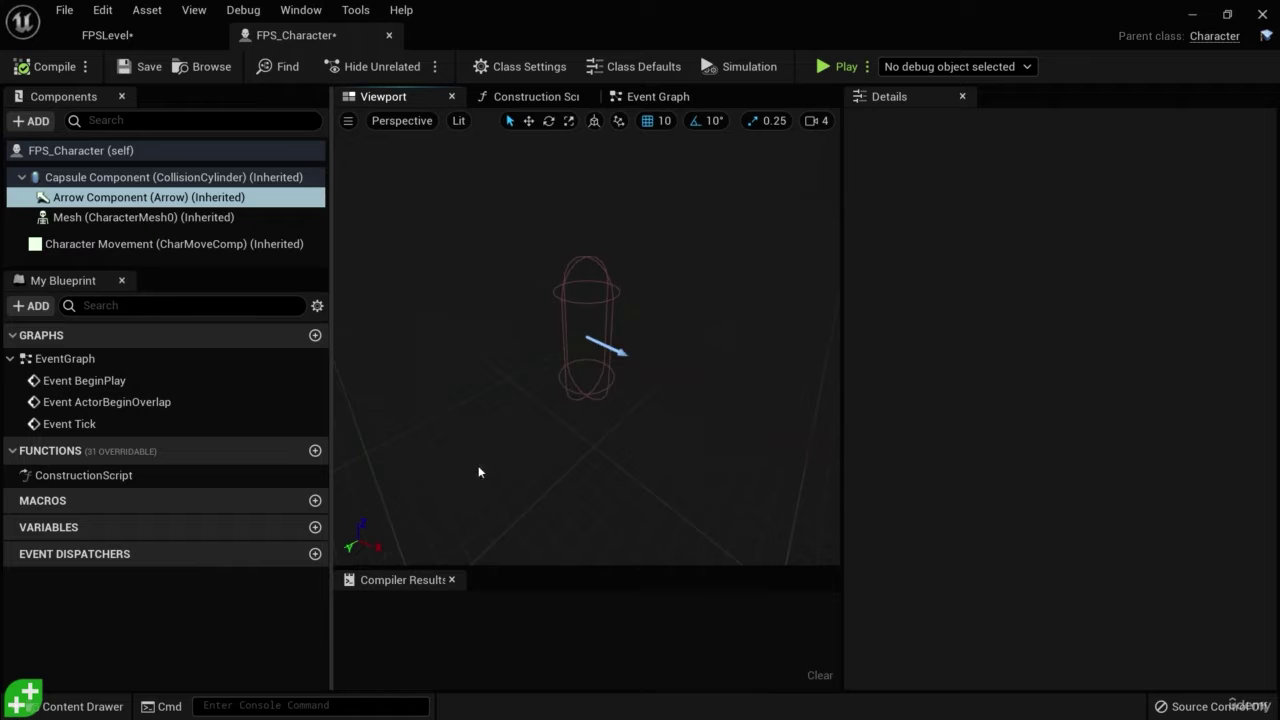
mouse_move(478, 466)
mouse_down()
mouse_move(594, 469)
mouse_move(490, 455)
mouse_up()
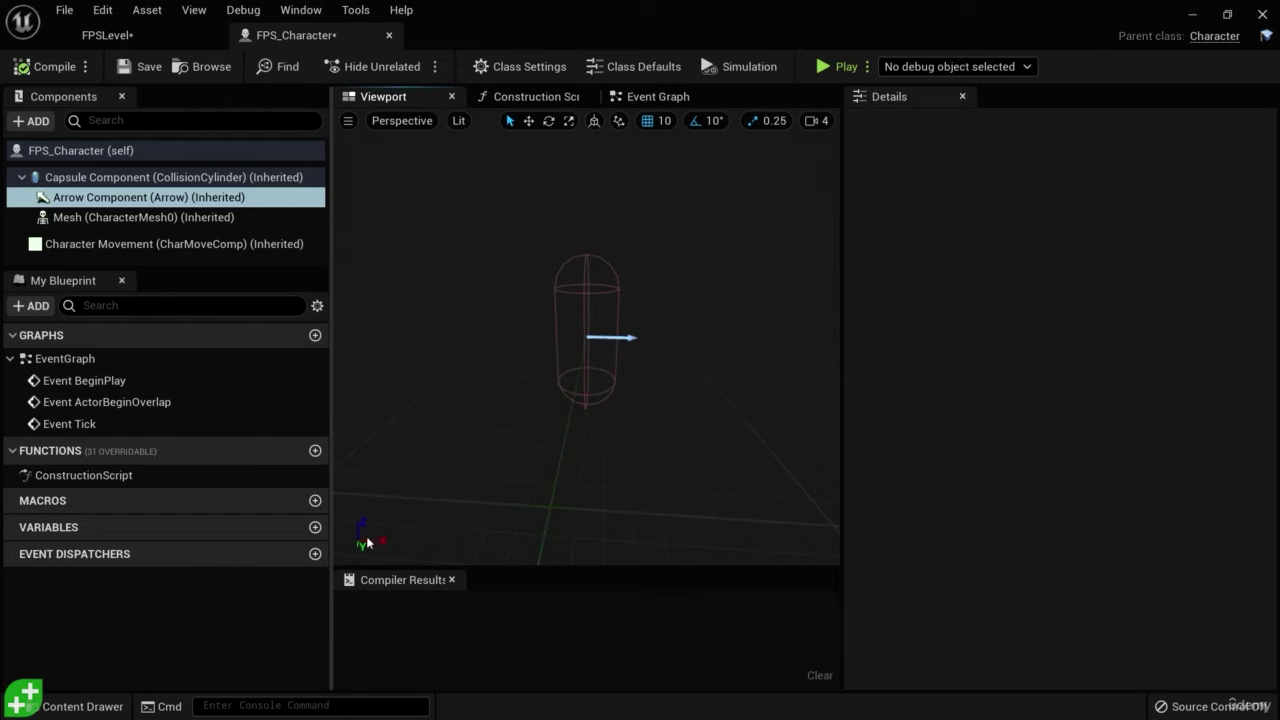
drag(698, 437, 698, 410)
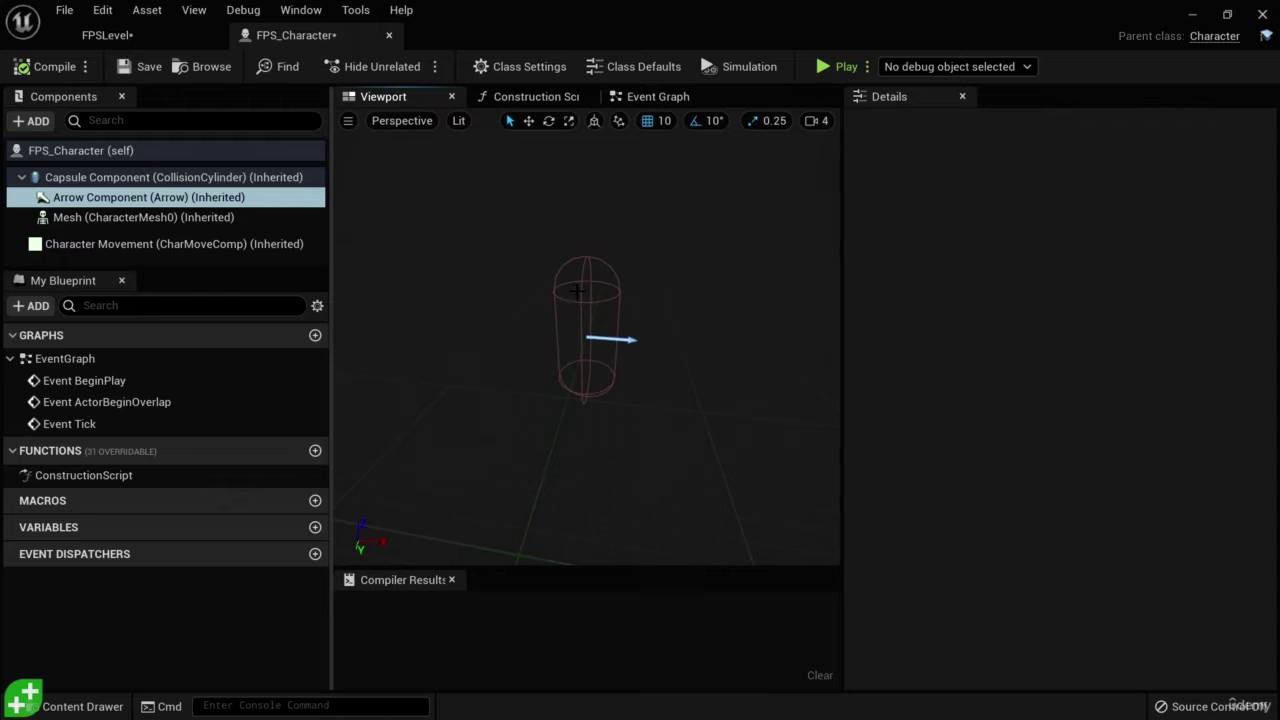
drag(575, 331, 530, 334)
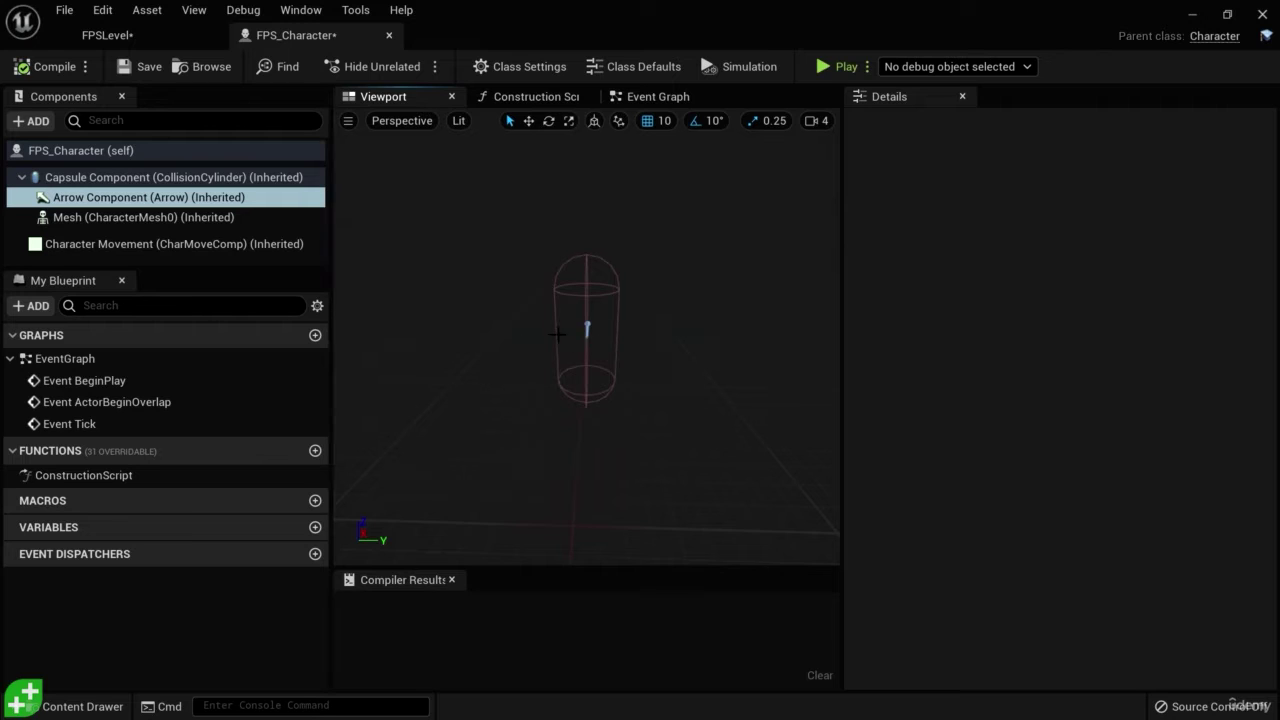
alt+drag(661, 342, 719, 297)
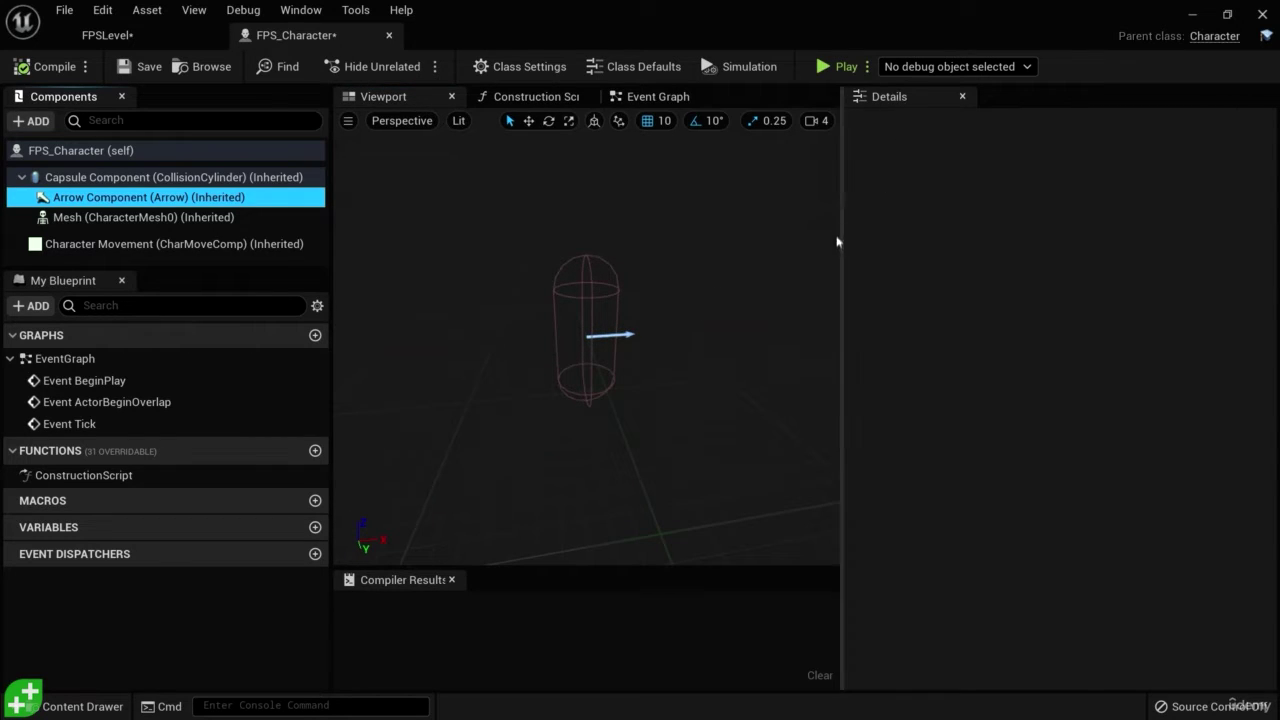
drag(842, 238, 915, 240)
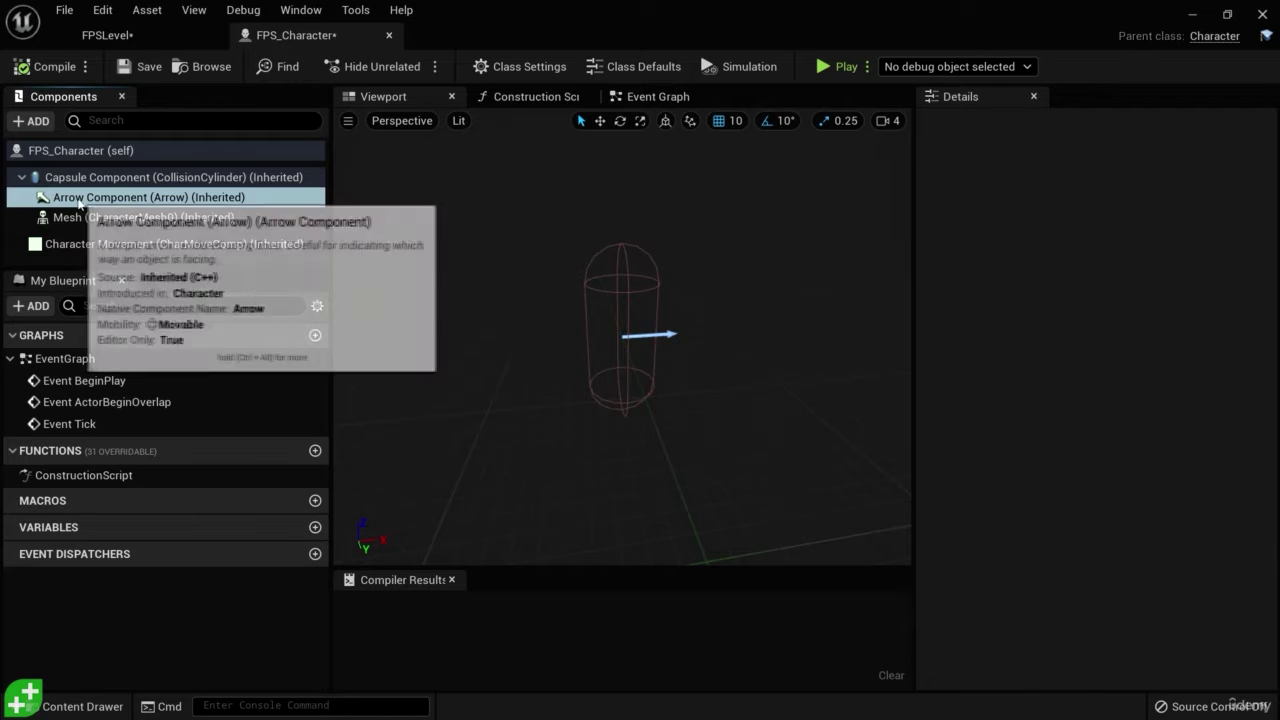
click(177, 199)
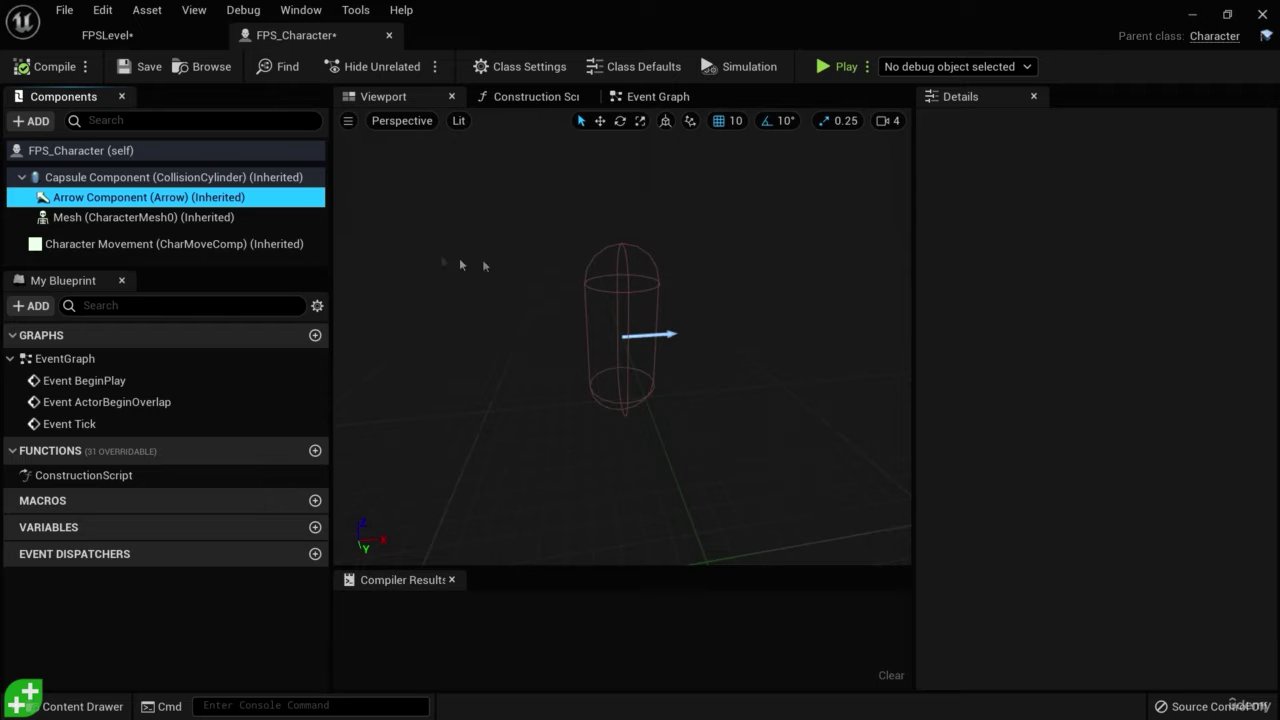
Try a Capsule Half Height of about 109.5 on the inherited Capsule Component and undo the change
click(103, 180)
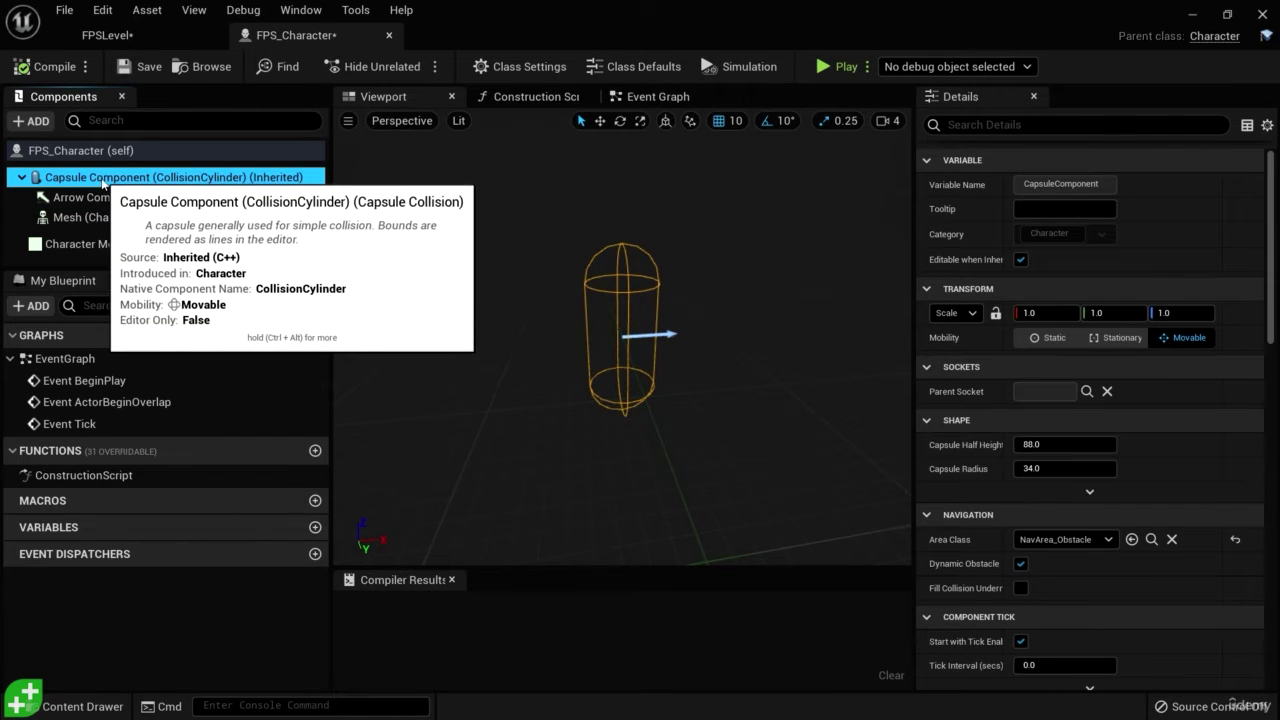
mouse_move(1269, 209)
mouse_down()
mouse_move(1279, 233)
mouse_move(1279, 209)
mouse_up()
scroll(1070, 321, down, 3)
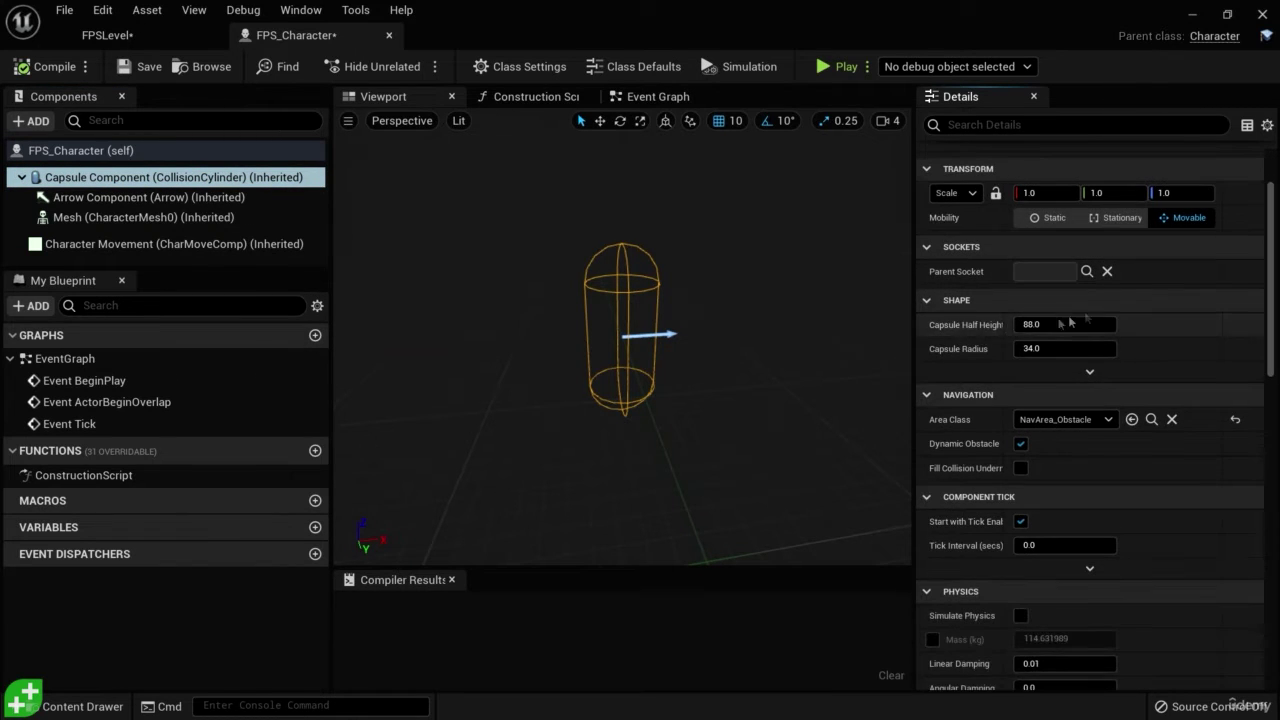
drag(1003, 347, 1027, 347)
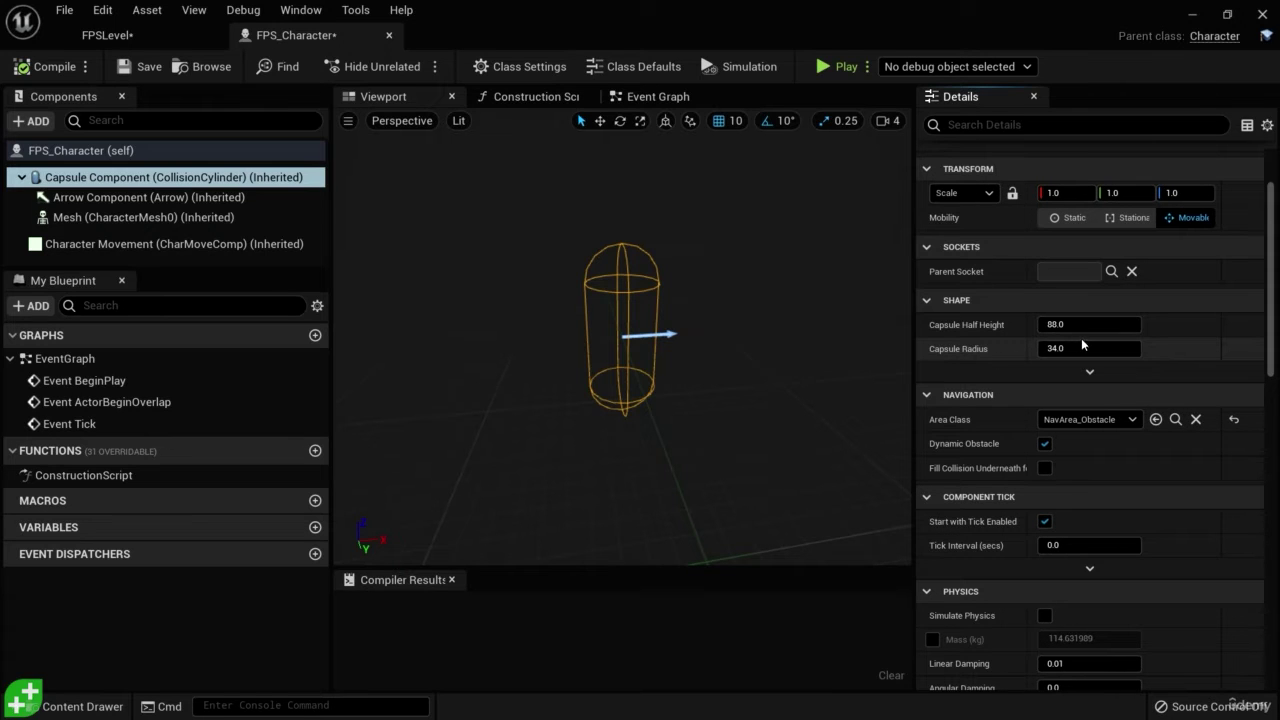
mouse_move(1082, 325)
mouse_down()
mouse_move(1114, 325)
mouse_move(1080, 325)
mouse_up()
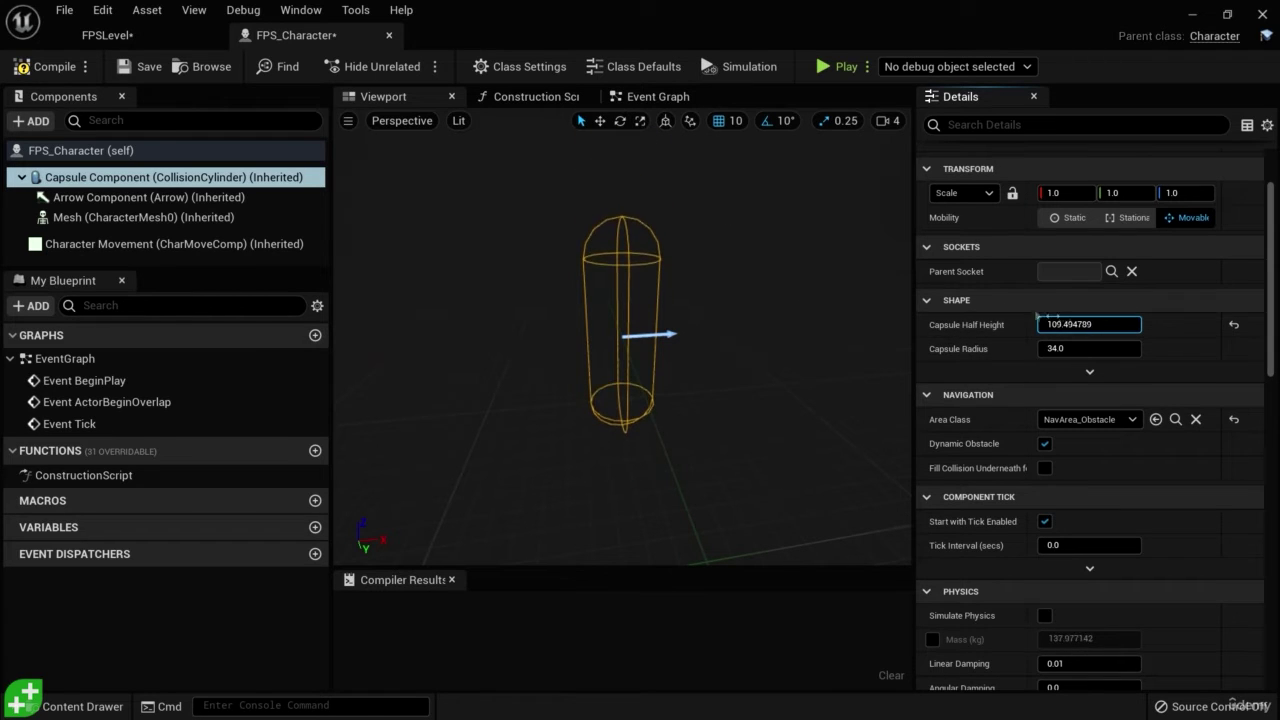
key(ctrl+z)
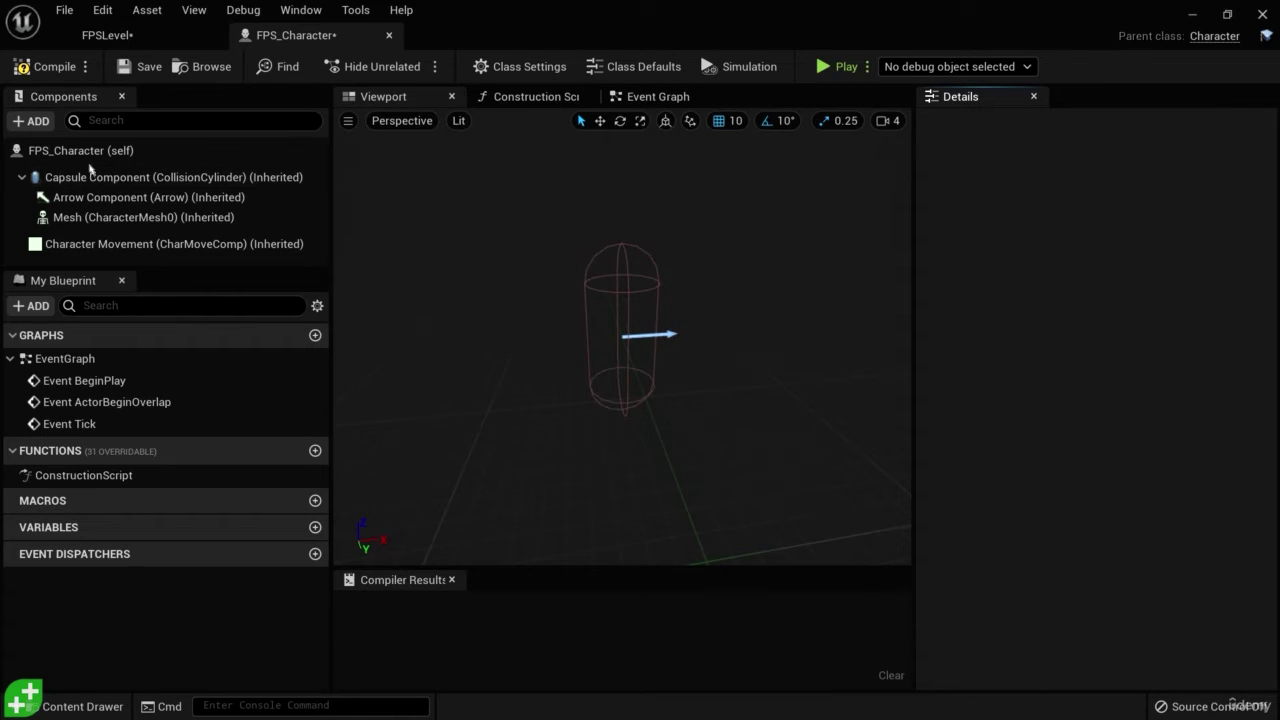
click(628, 290)
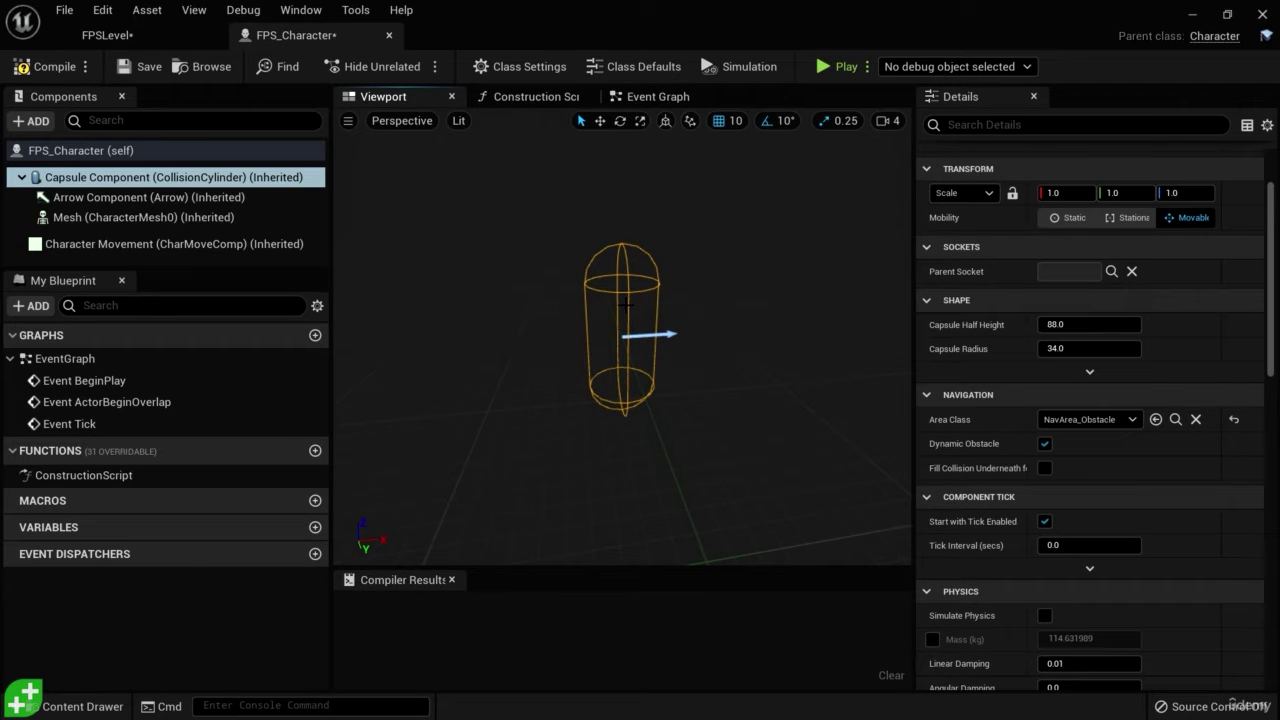
Inspect the inherited Mesh component's Skeletal Mesh setting and open its list of available meshes
mouse_move(158, 221)
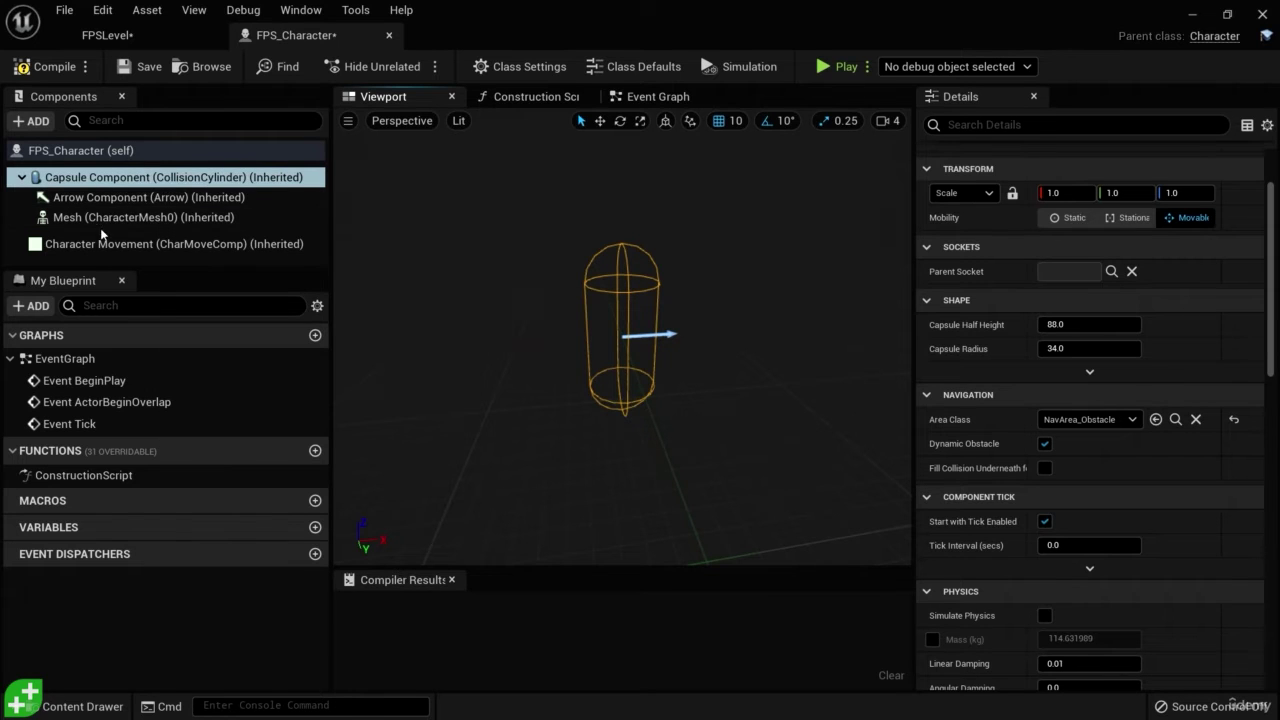
click(156, 218)
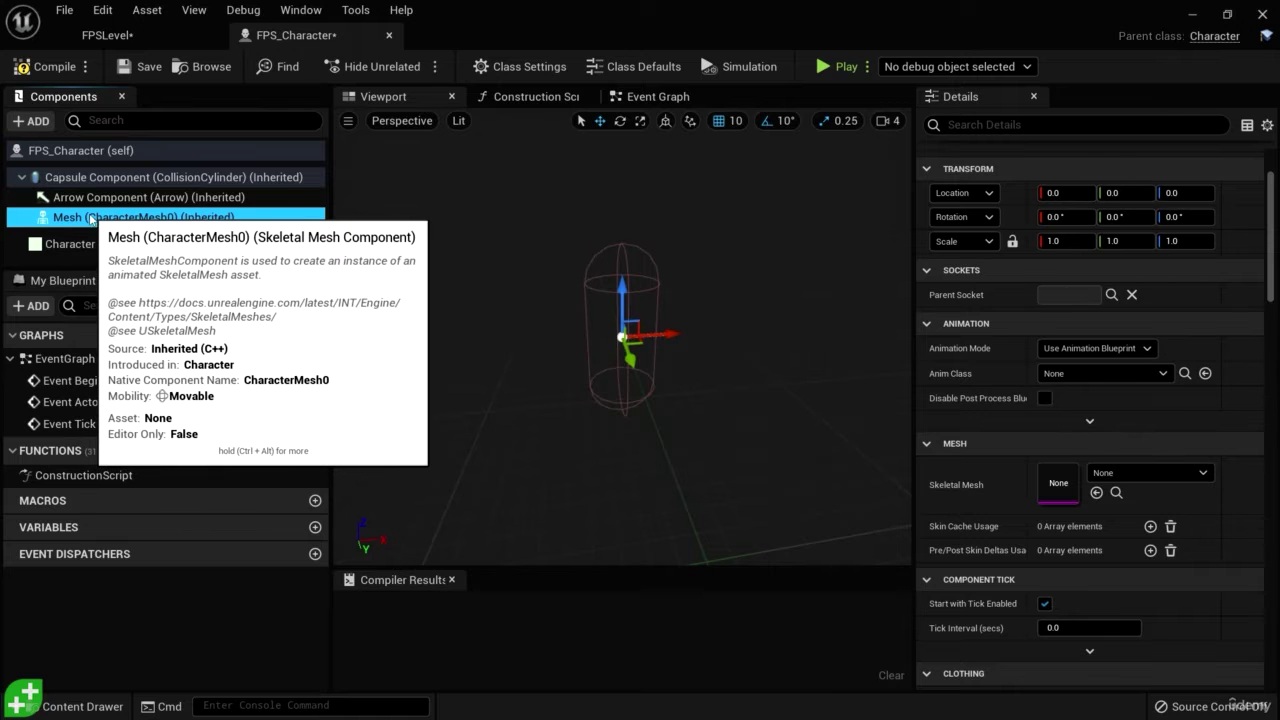
mouse_move(1267, 246)
mouse_down()
mouse_move(1267, 356)
mouse_move(1267, 237)
mouse_move(1267, 262)
mouse_up()
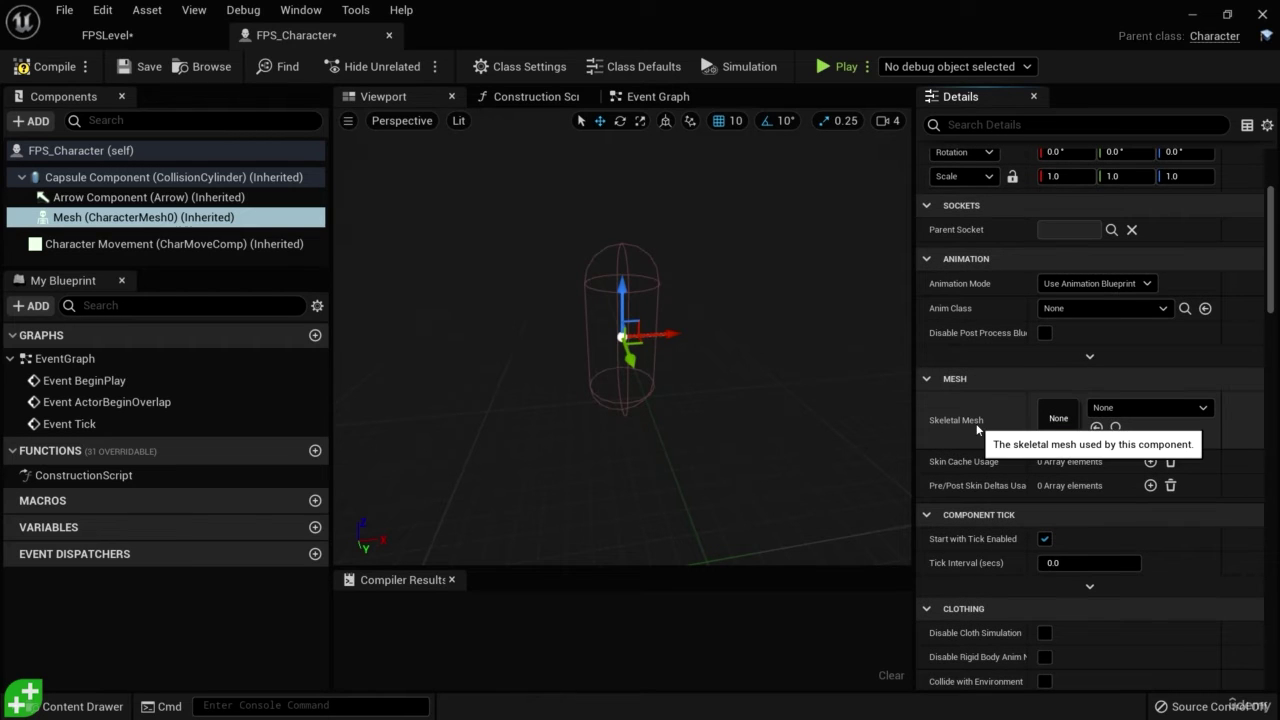
click(1202, 408)
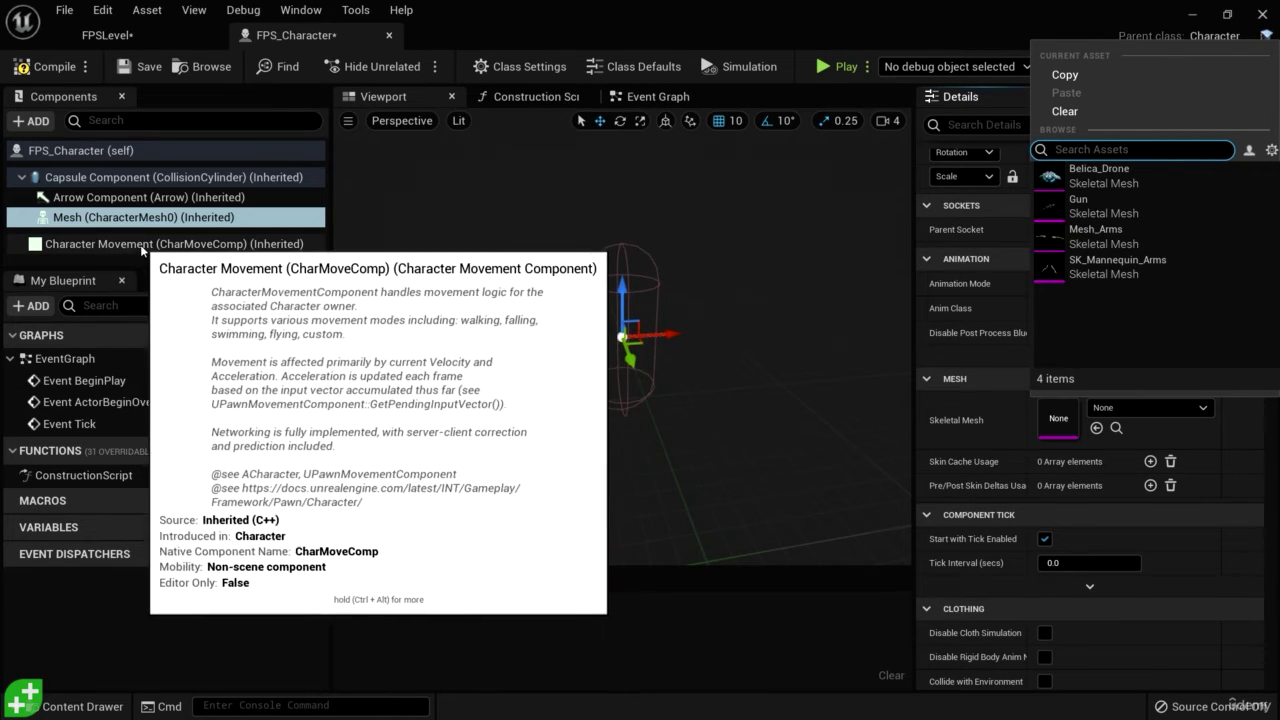
Examine the general and walking settings of the inherited Character Movement component
click(142, 245)
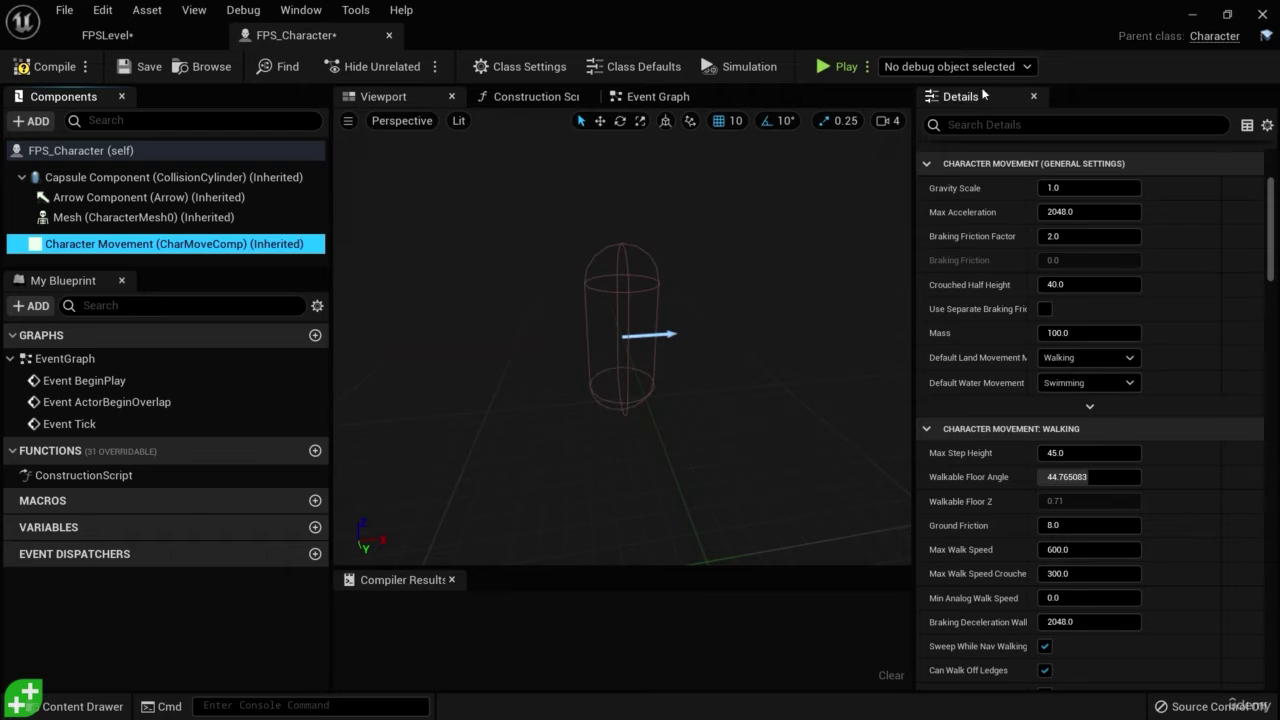
scroll(1160, 308, up, 2)
scroll(1200, 260, down, 2)
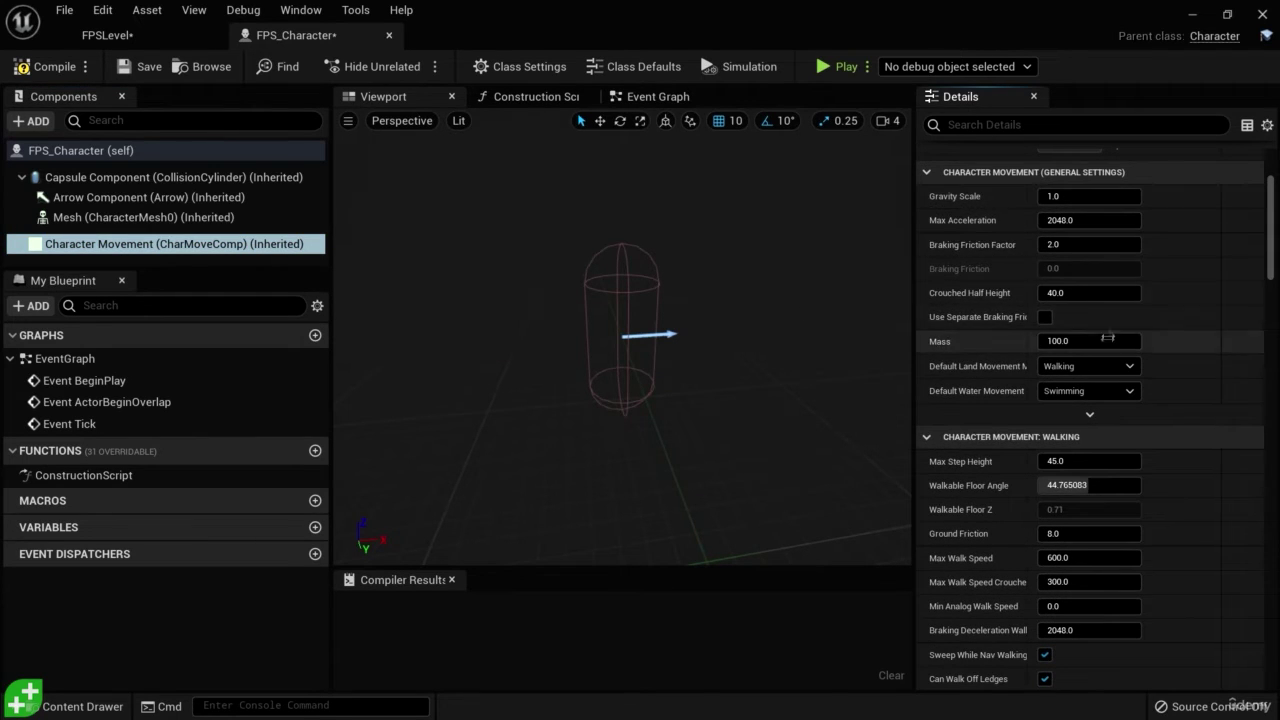
scroll(1112, 170, up, 3)
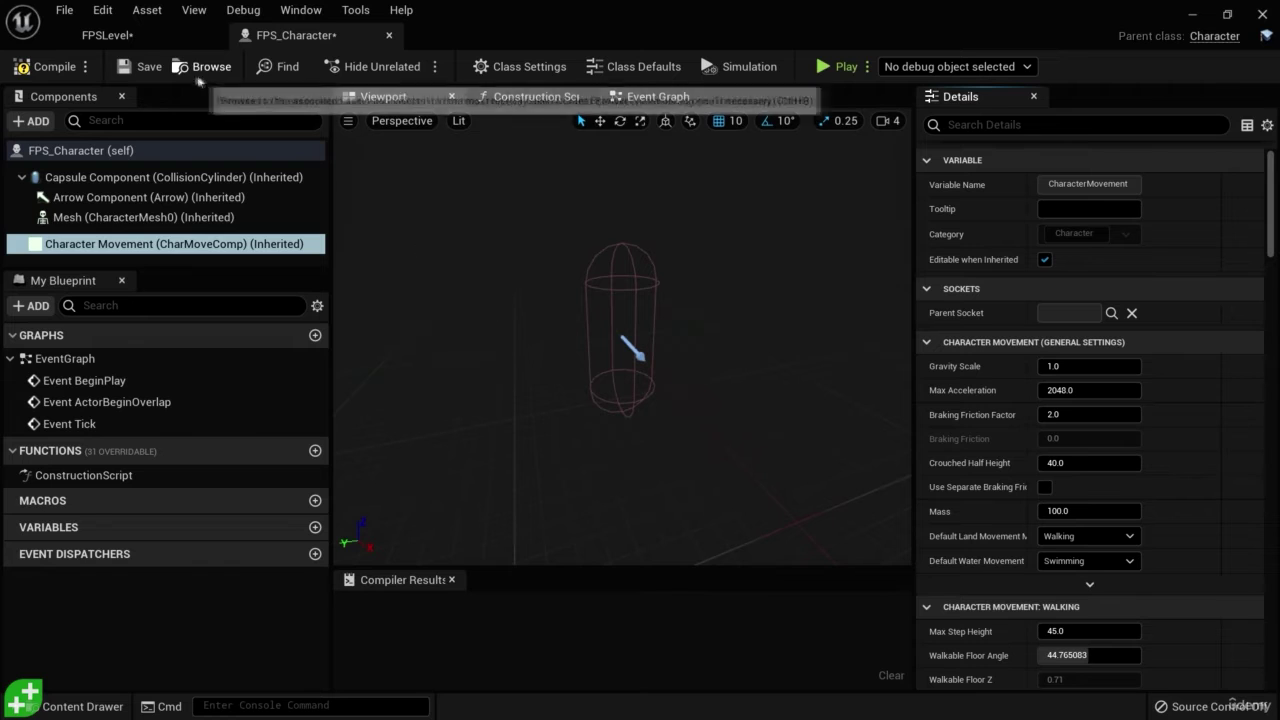
Place an instance of FPS_Character from the Character folder on the brick pavement in FPSLevel
click(140, 35)
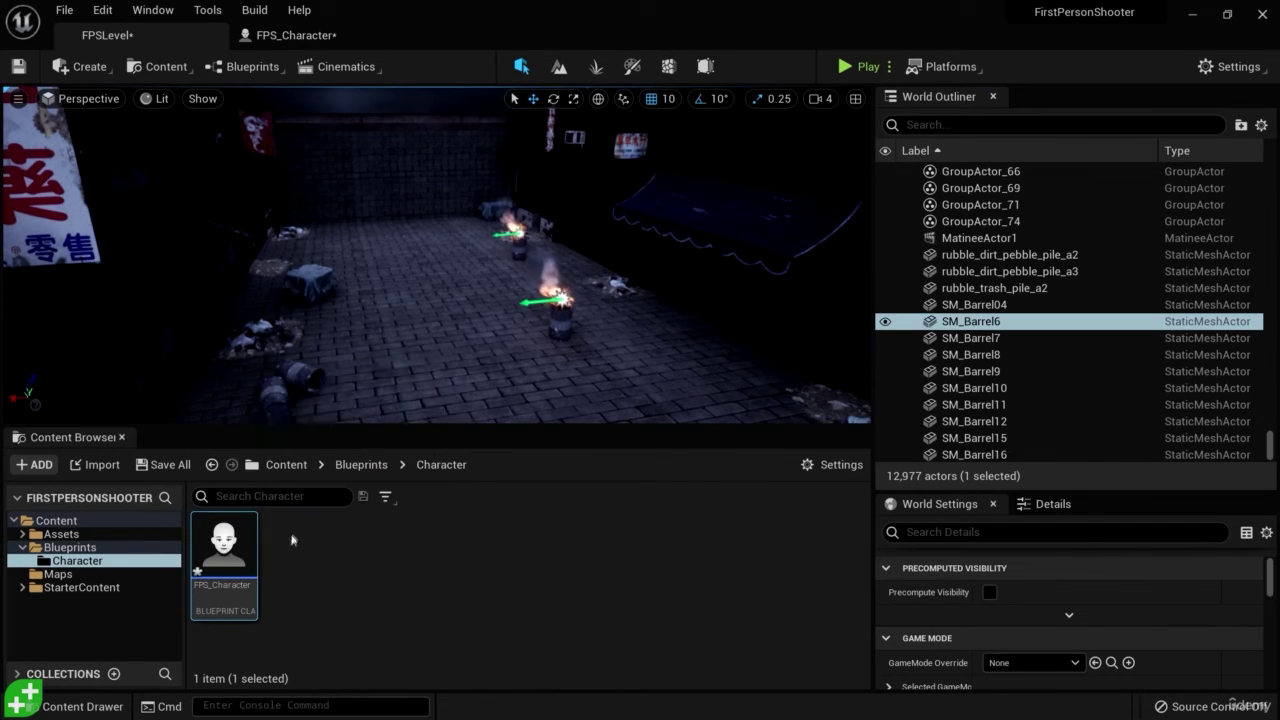
right_drag(400, 300, 540, 330)
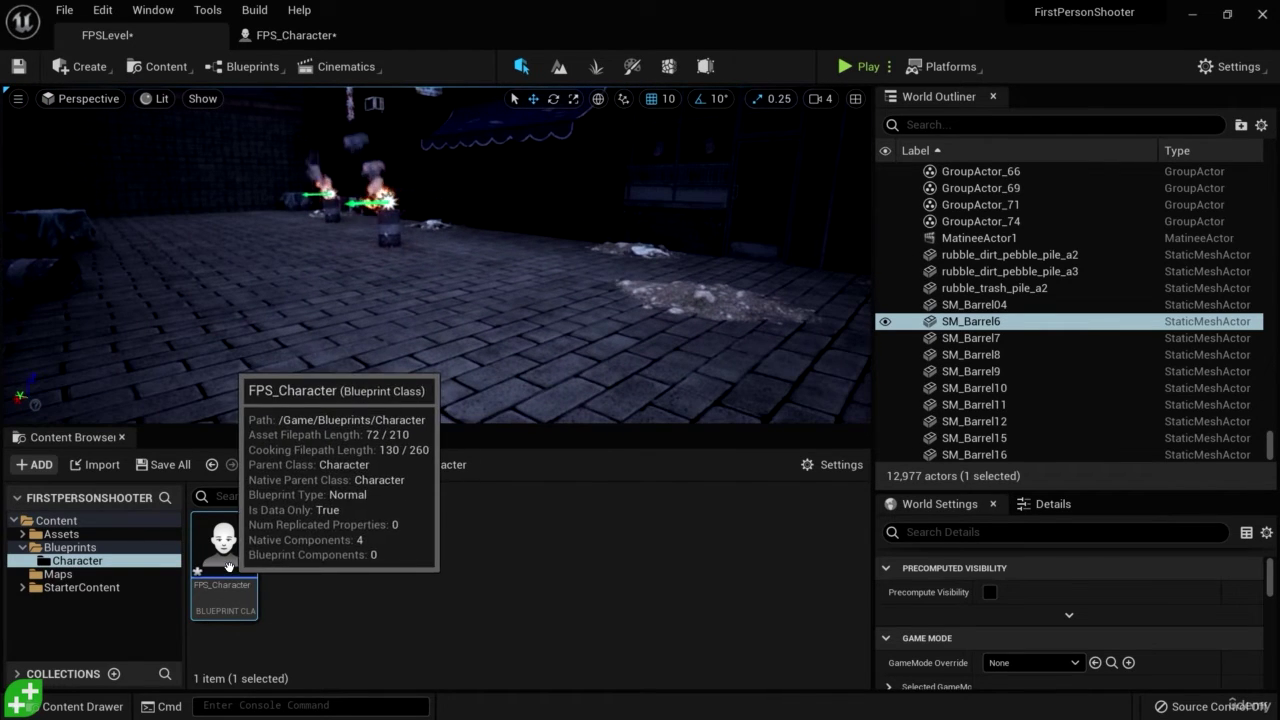
mouse_move(234, 556)
drag(234, 556, 438, 416)
drag(492, 310, 490, 300)
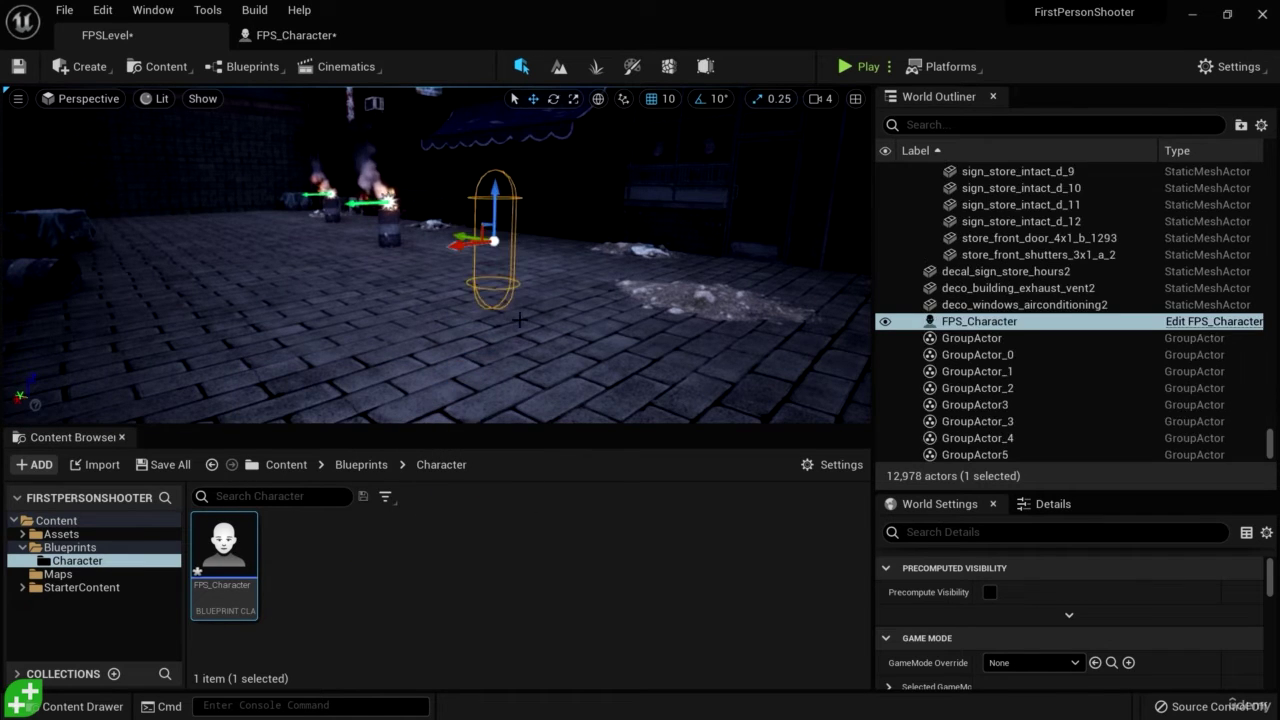
right_drag(490, 300, 490, 315)
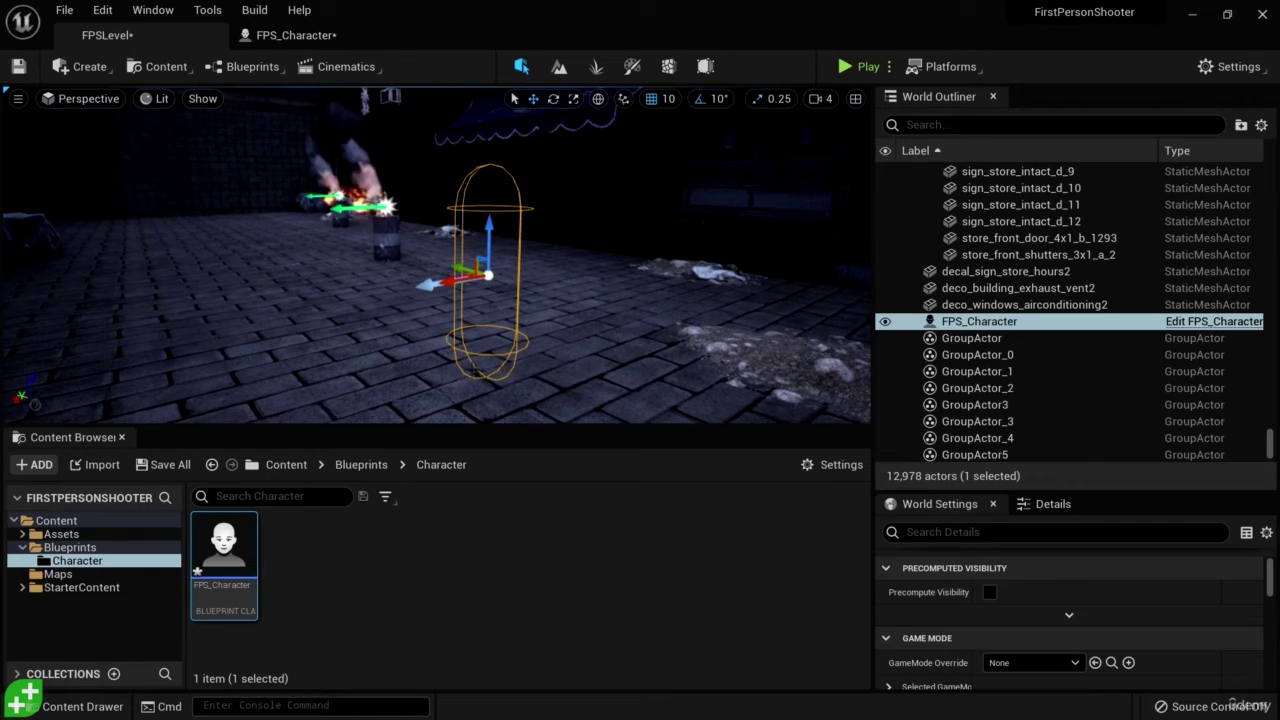
click(285, 42)
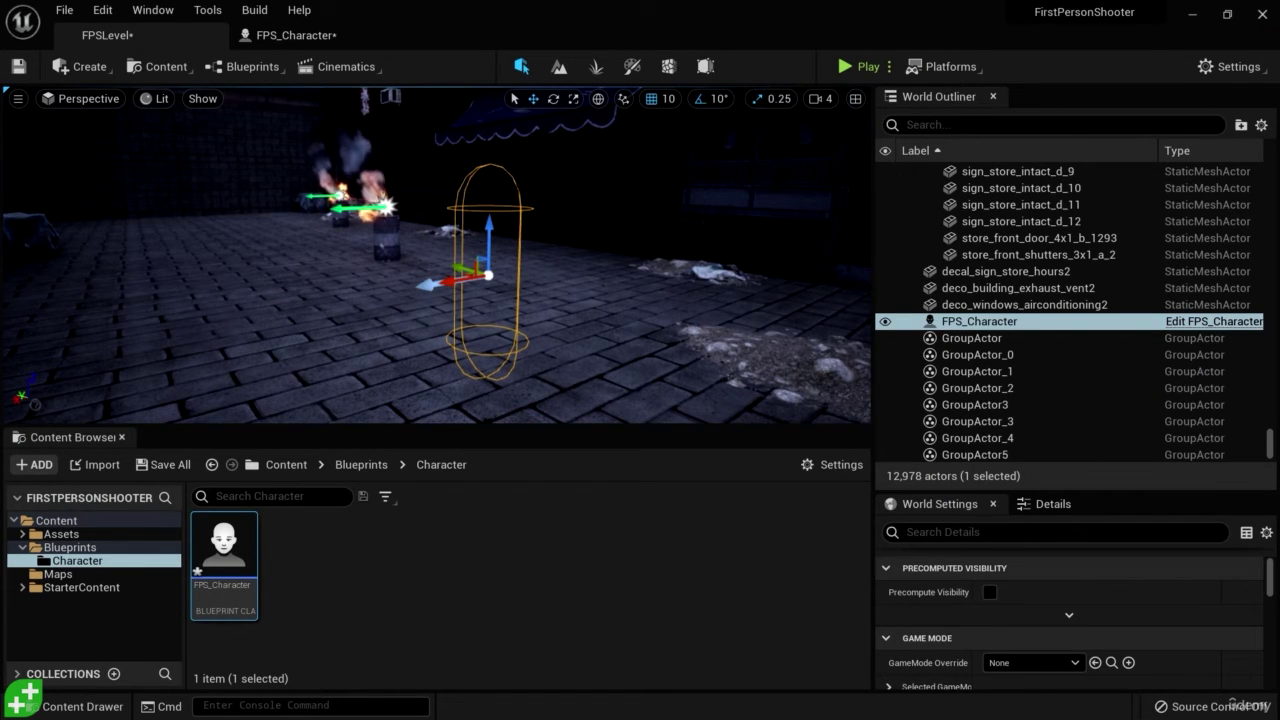
Show the placed character's details, enlarging them and its component list enough to see all inherited components
drag(1064, 490, 1040, 290)
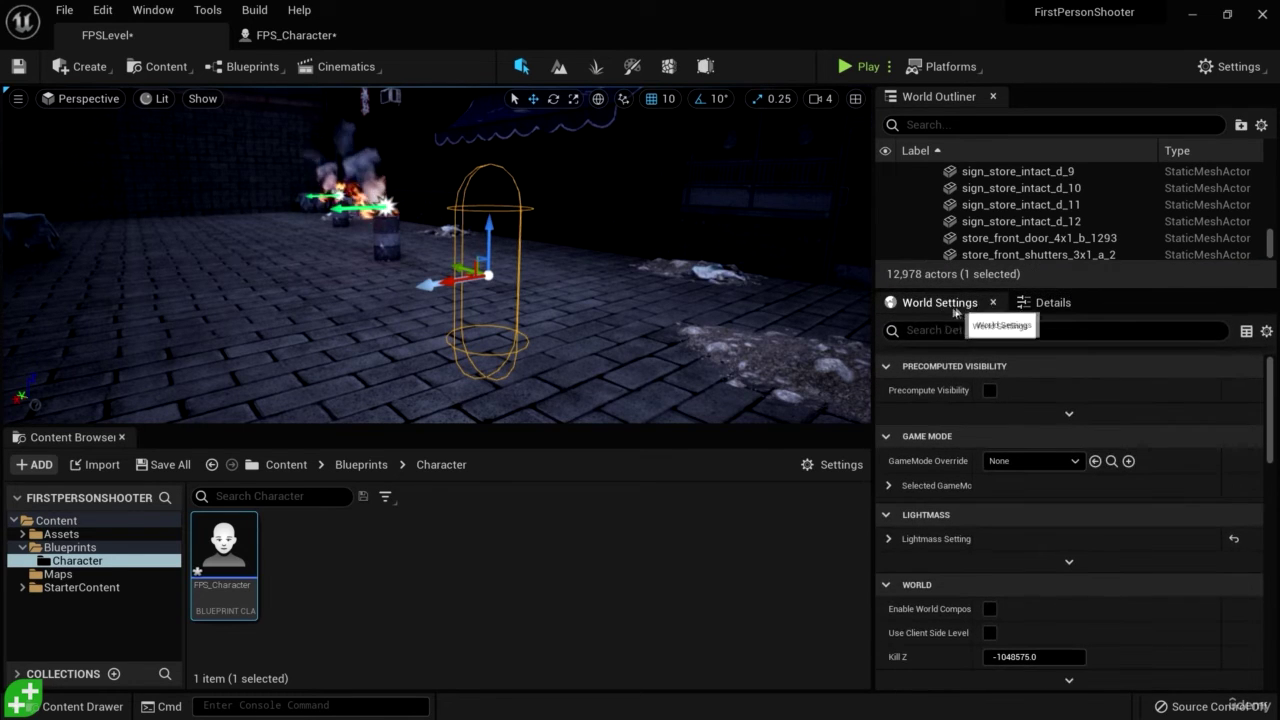
click(1072, 305)
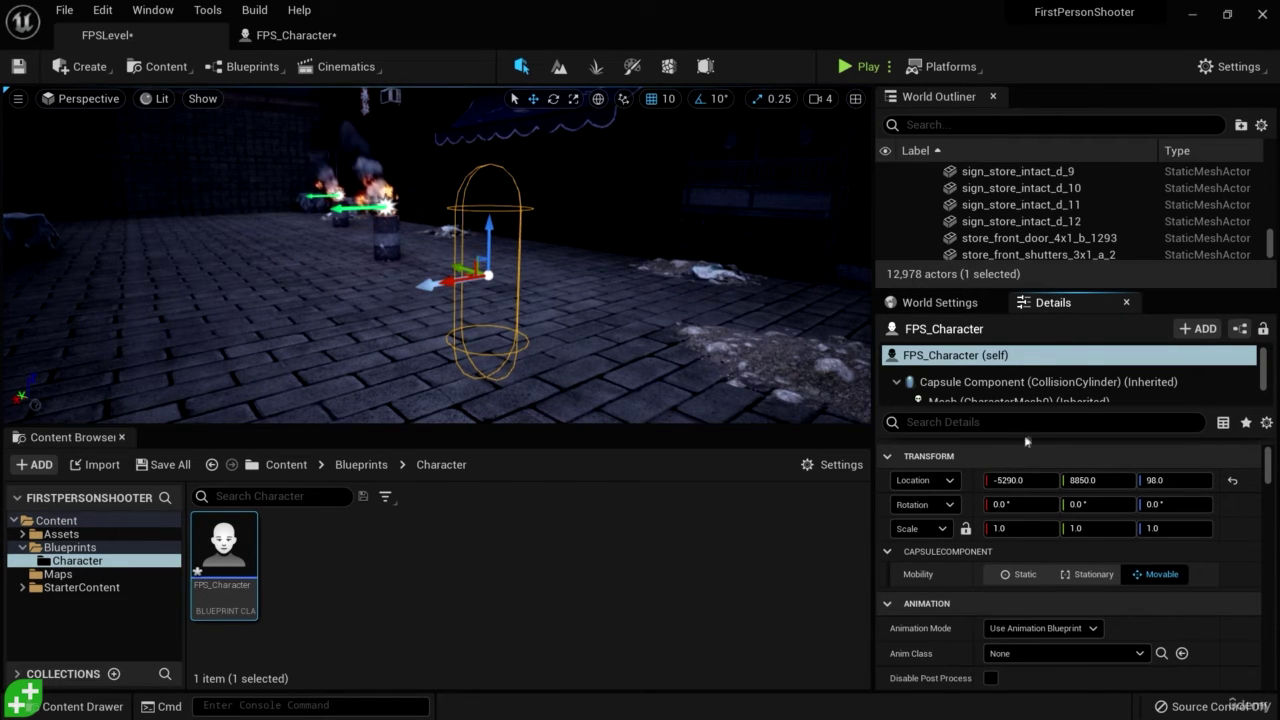
drag(1040, 408, 1058, 447)
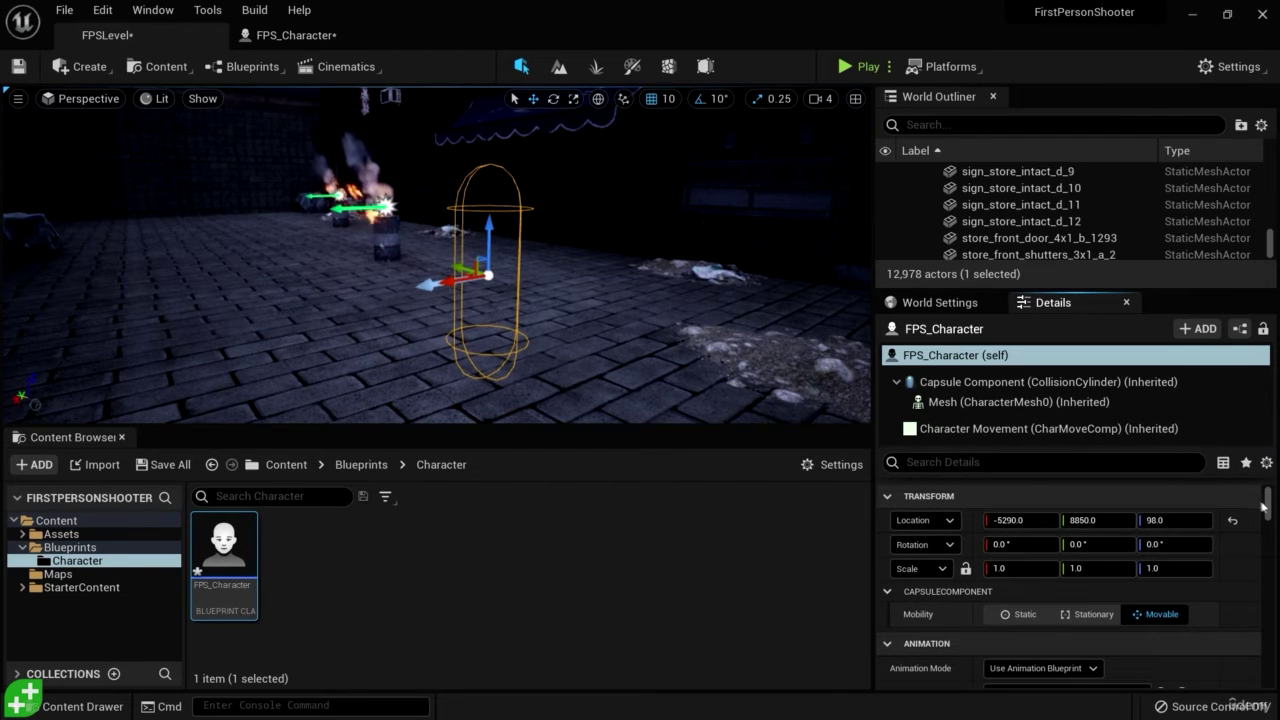
scroll(1262, 507, down, 2)
scroll(1262, 507, up, 2)
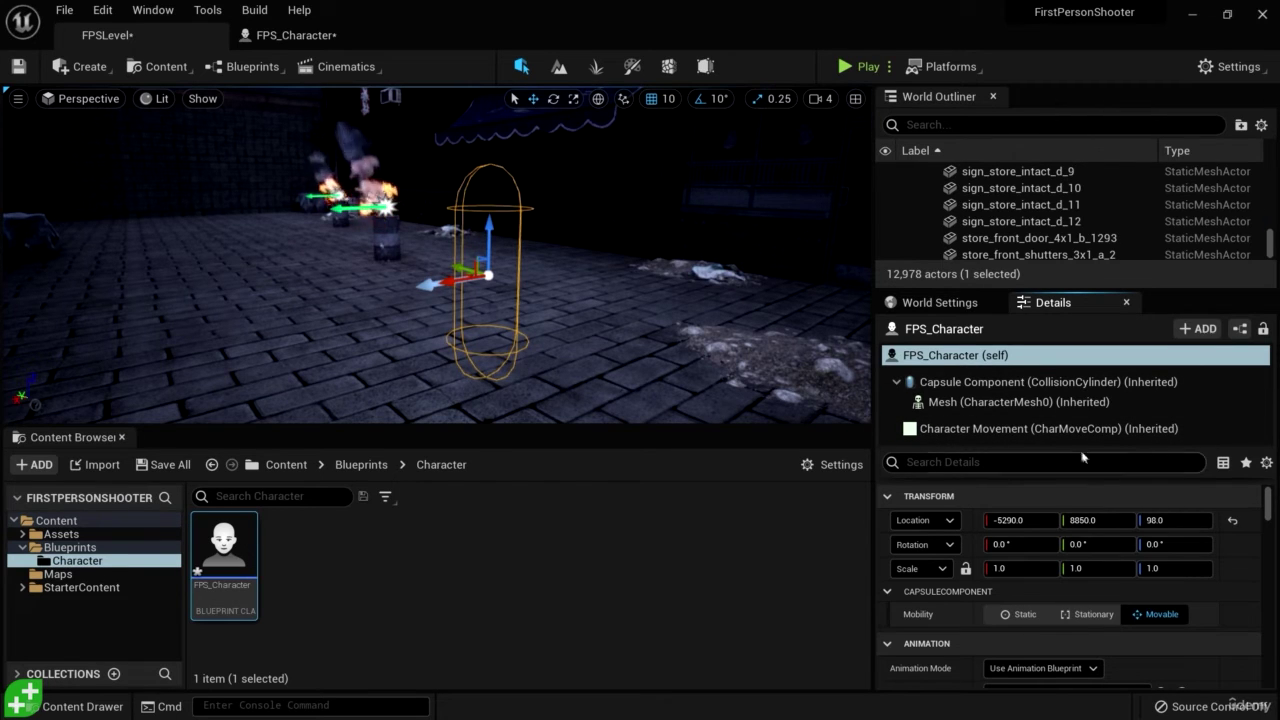
Set the Skeletal Mesh of the placed character's Mesh component to Belica_Drone and view it in the level
click(1085, 404)
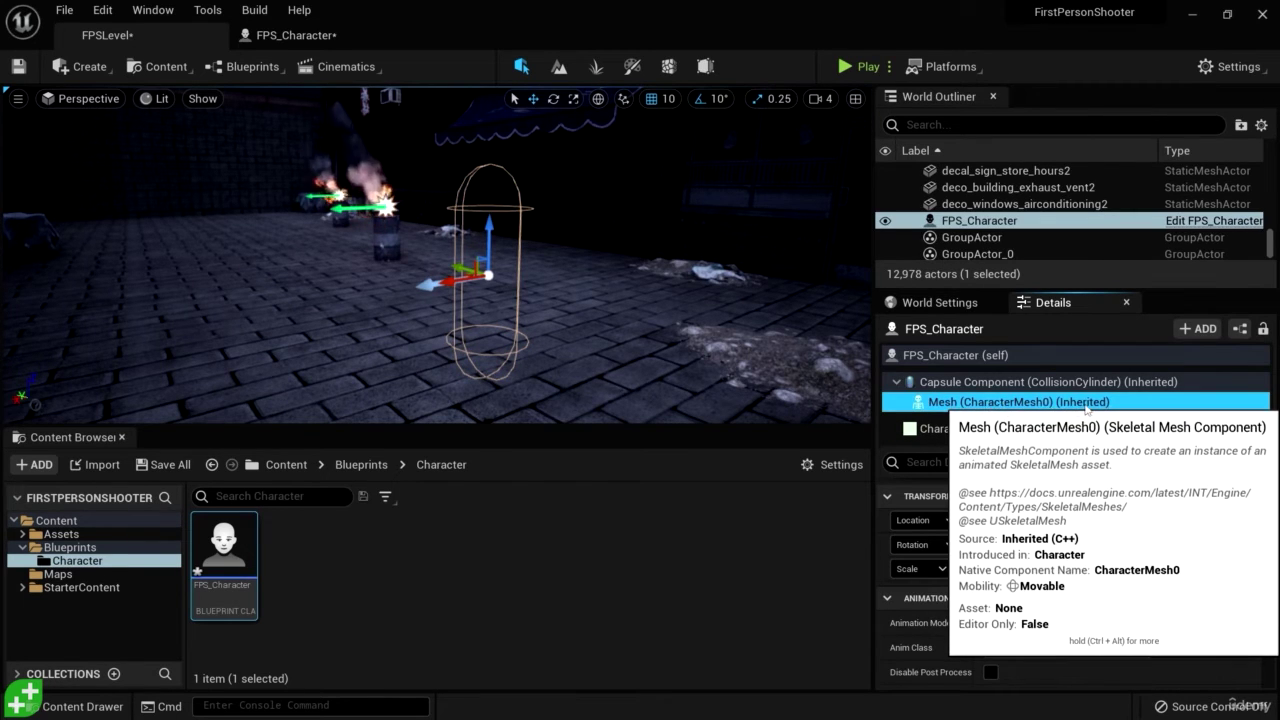
drag(1268, 498, 1268, 516)
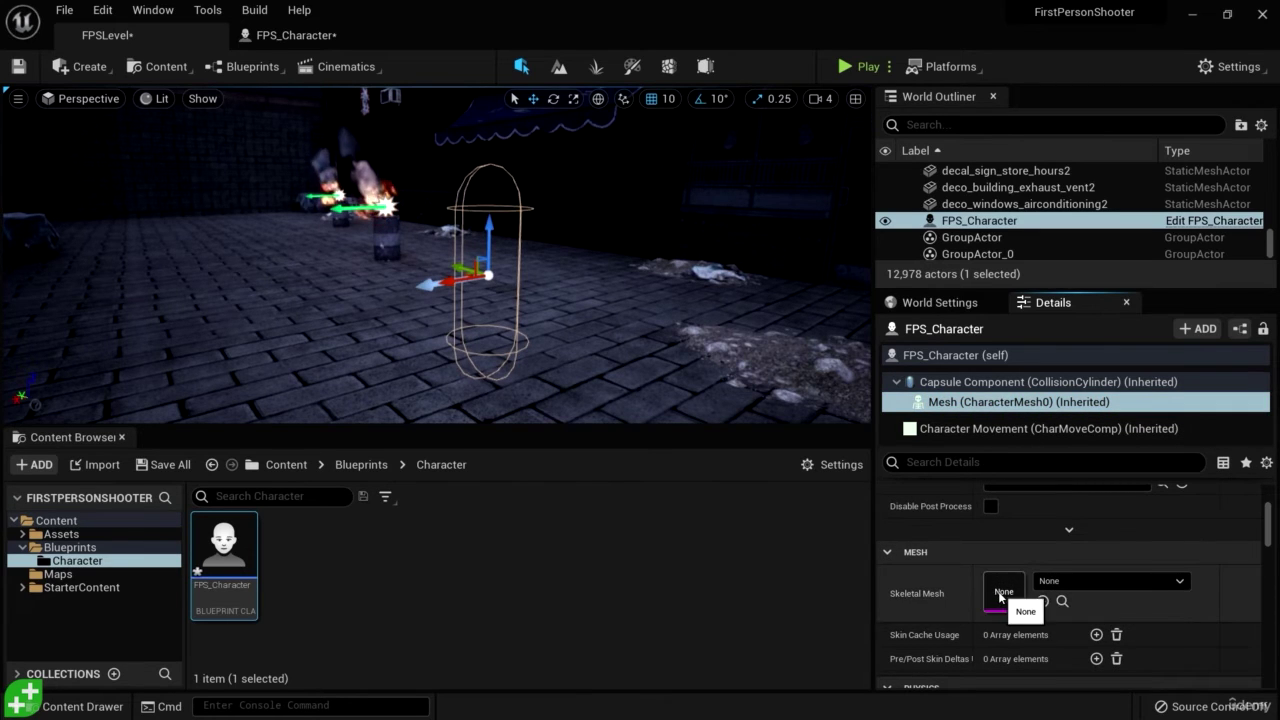
click(1180, 580)
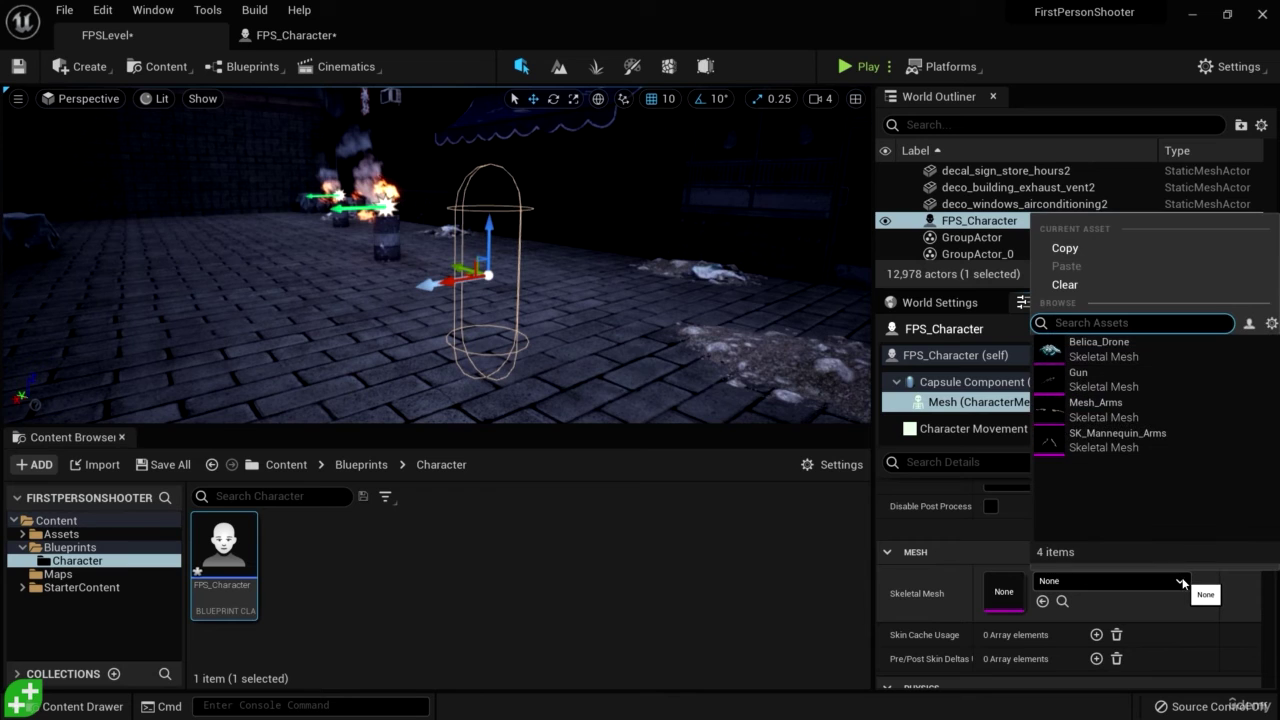
click(1114, 347)
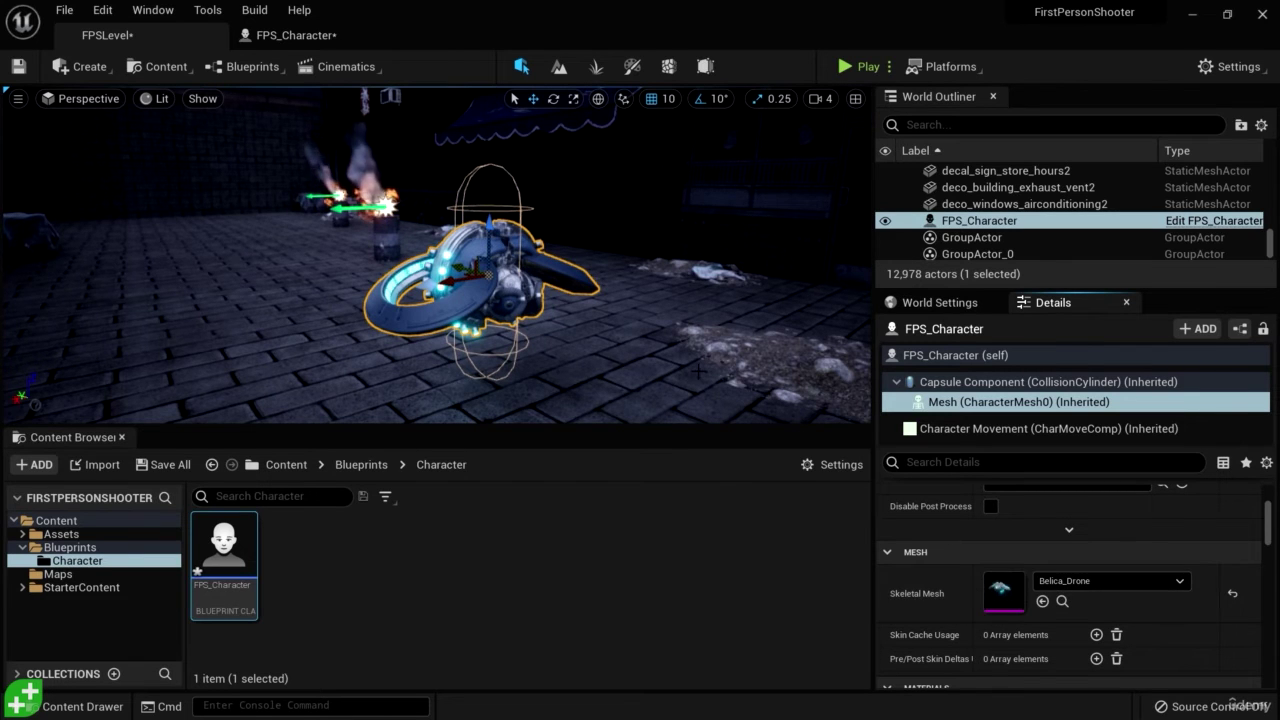
right_drag(700, 356, 655, 352)
alt+drag(400, 318, 430, 318)
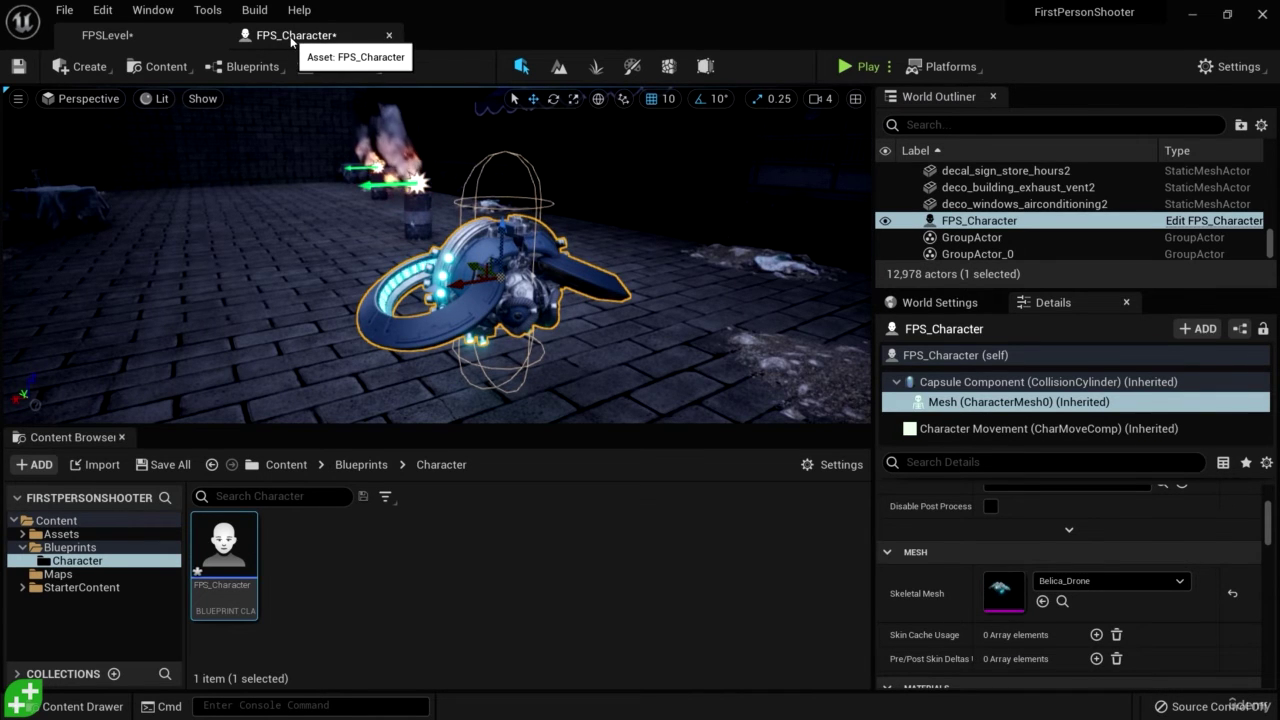
Compare the FPS_Character blueprint with its drone-mesh instance in FPSLevel
click(292, 40)
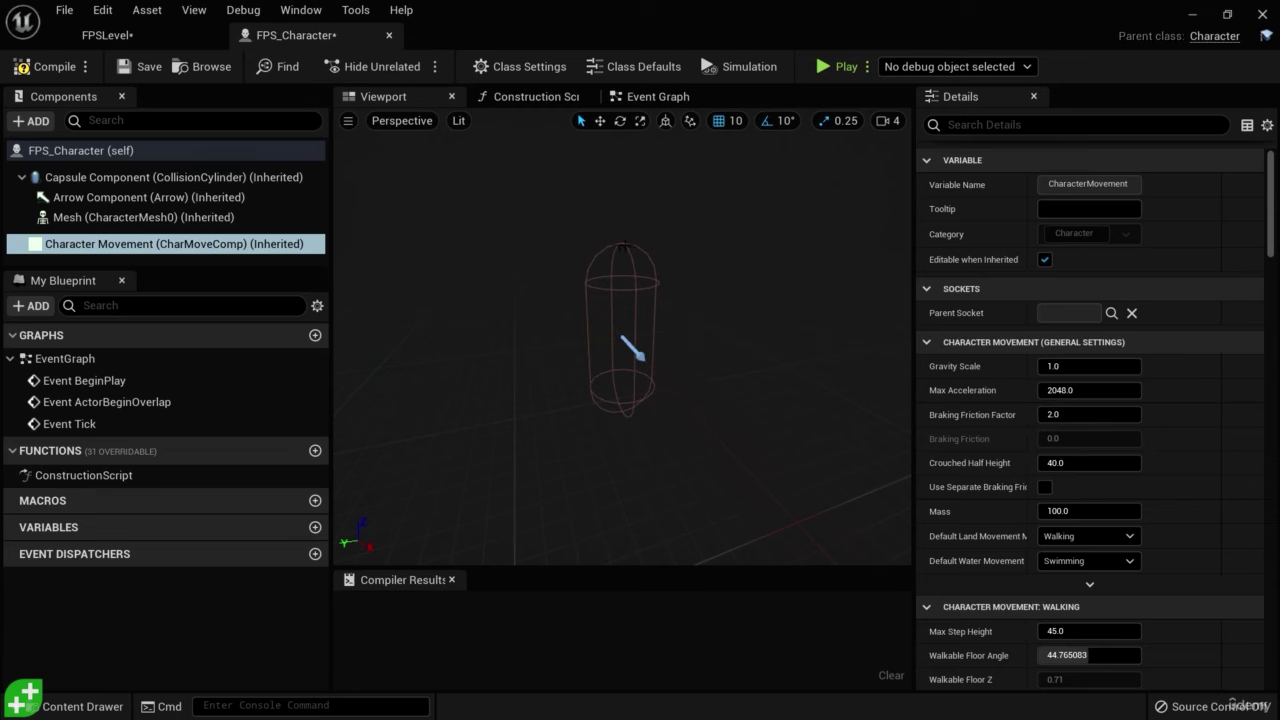
click(107, 35)
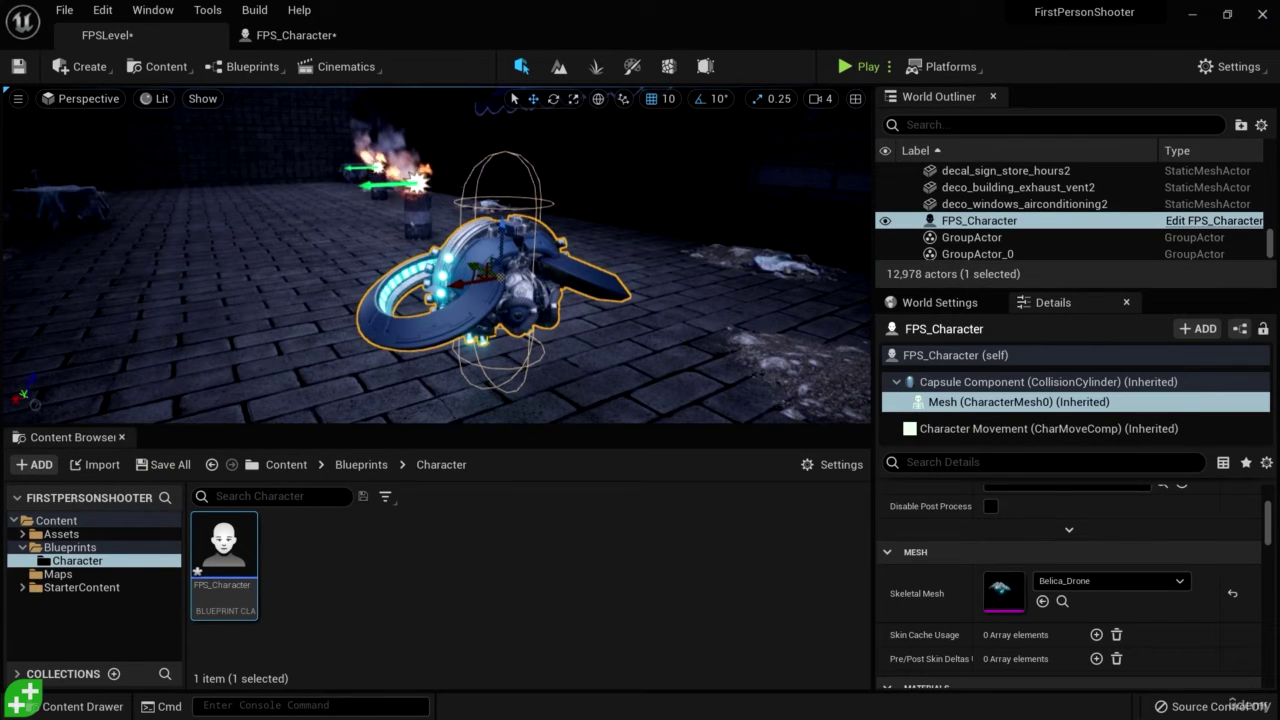
click(290, 35)
click(107, 35)
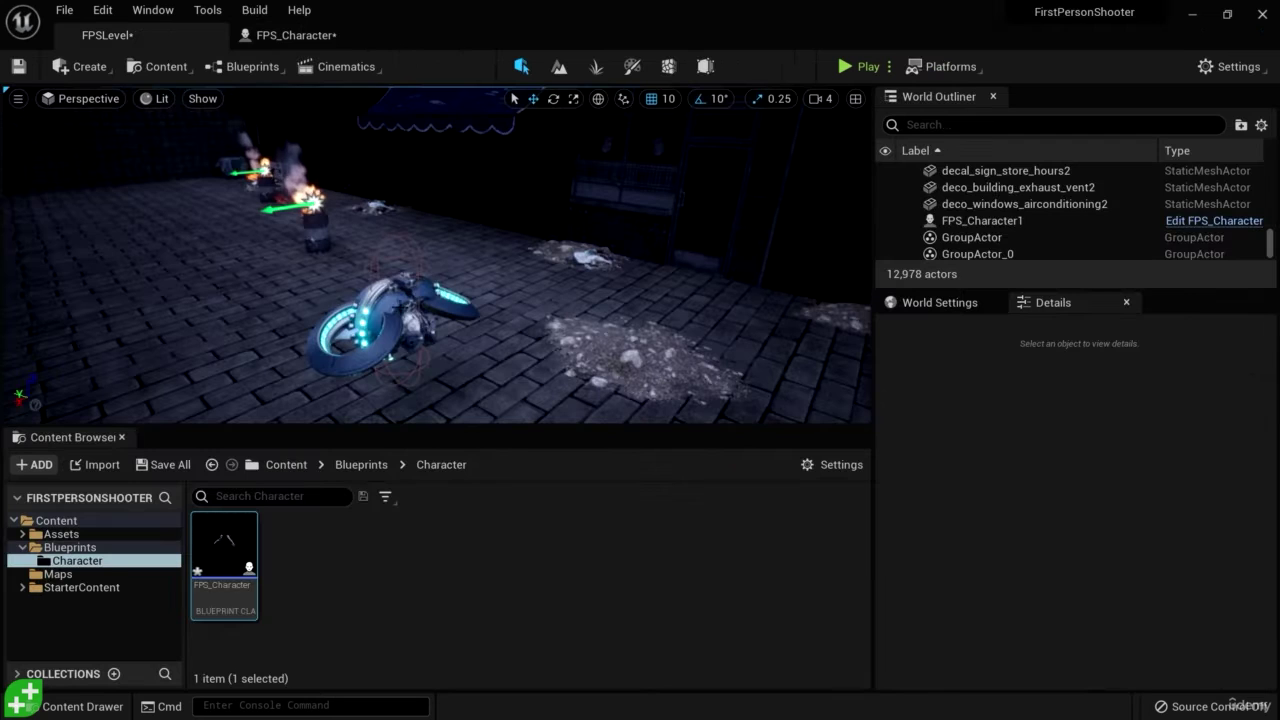
Delete the placed drone-mesh character instance from FPSLevel
click(500, 386)
key(f)
key(Delete)
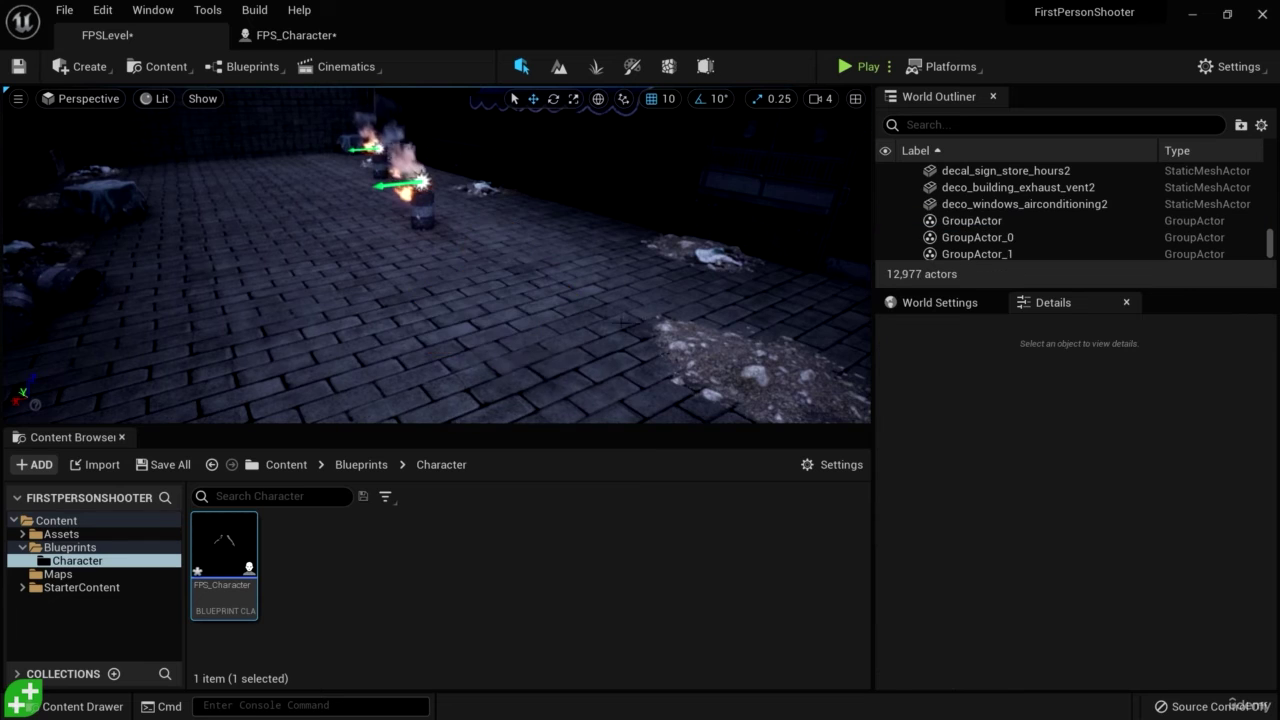
right_drag(643, 323, 643, 323)
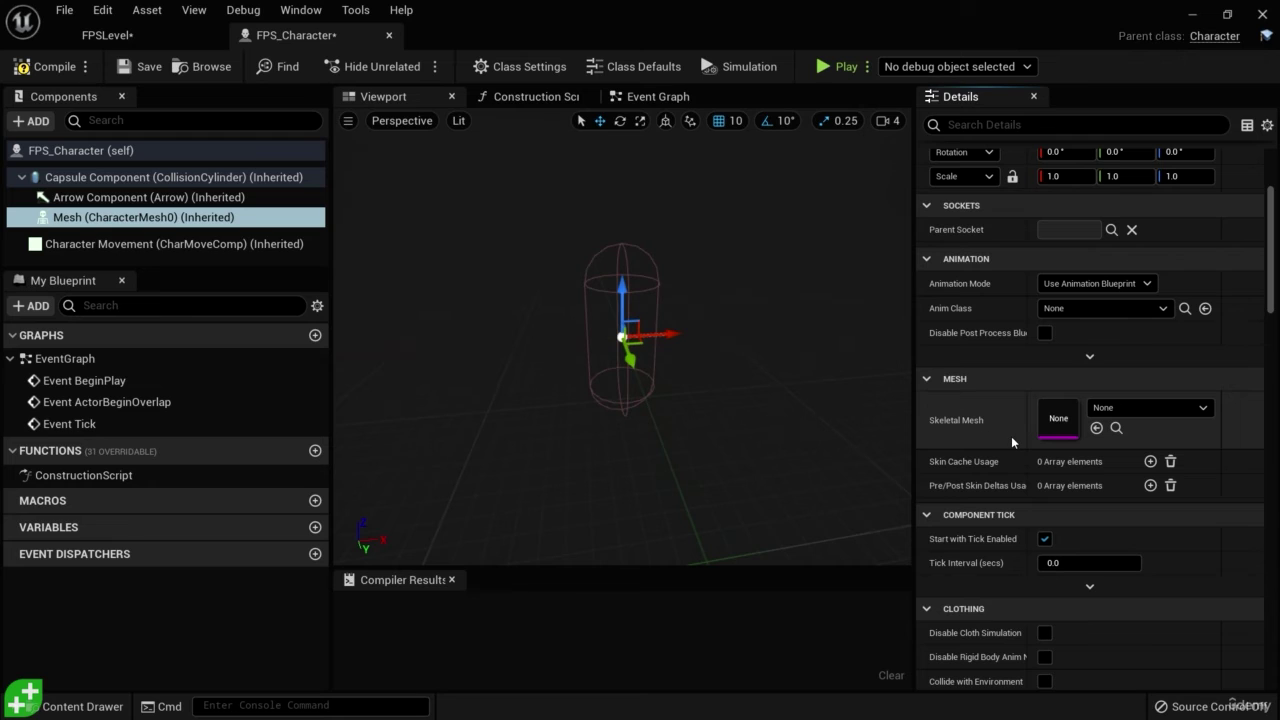
Set the Skeletal Mesh of the blueprint's Mesh component to Mesh_Arms and check the arms' position relative to the capsule
click(1122, 416)
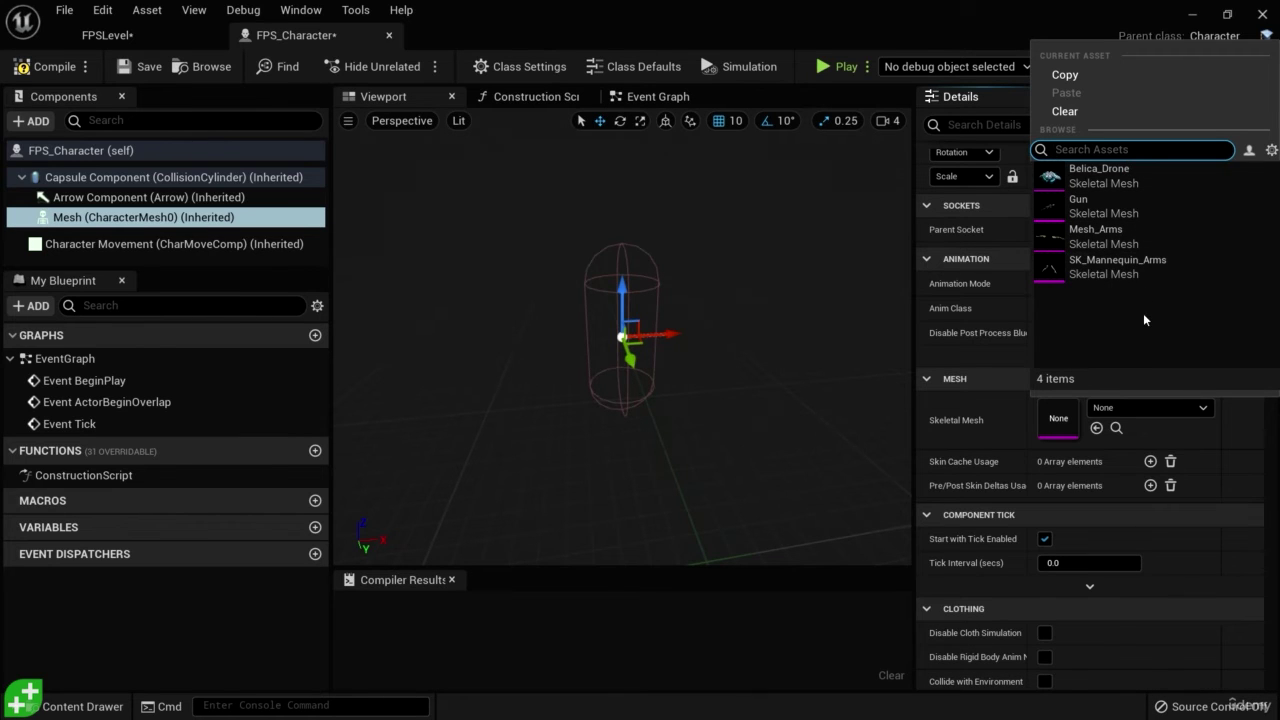
click(1096, 236)
right_drag(837, 366, 783, 372)
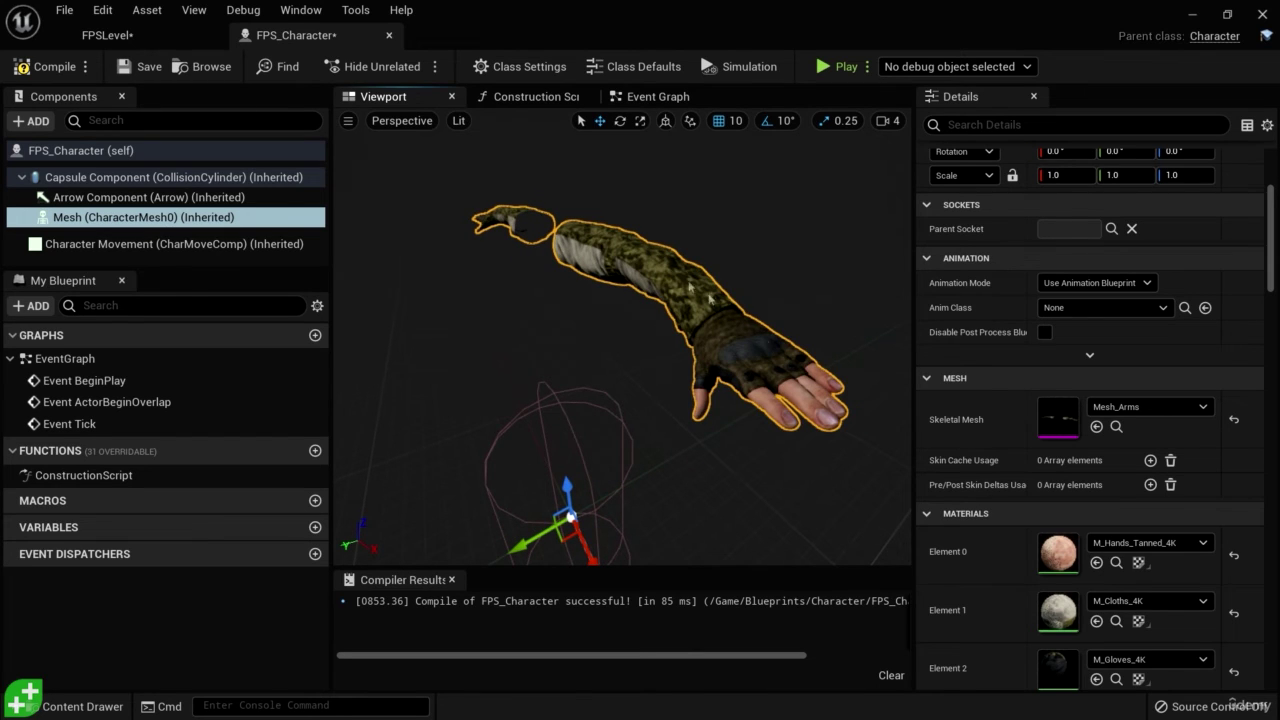
right_drag(812, 383, 766, 452)
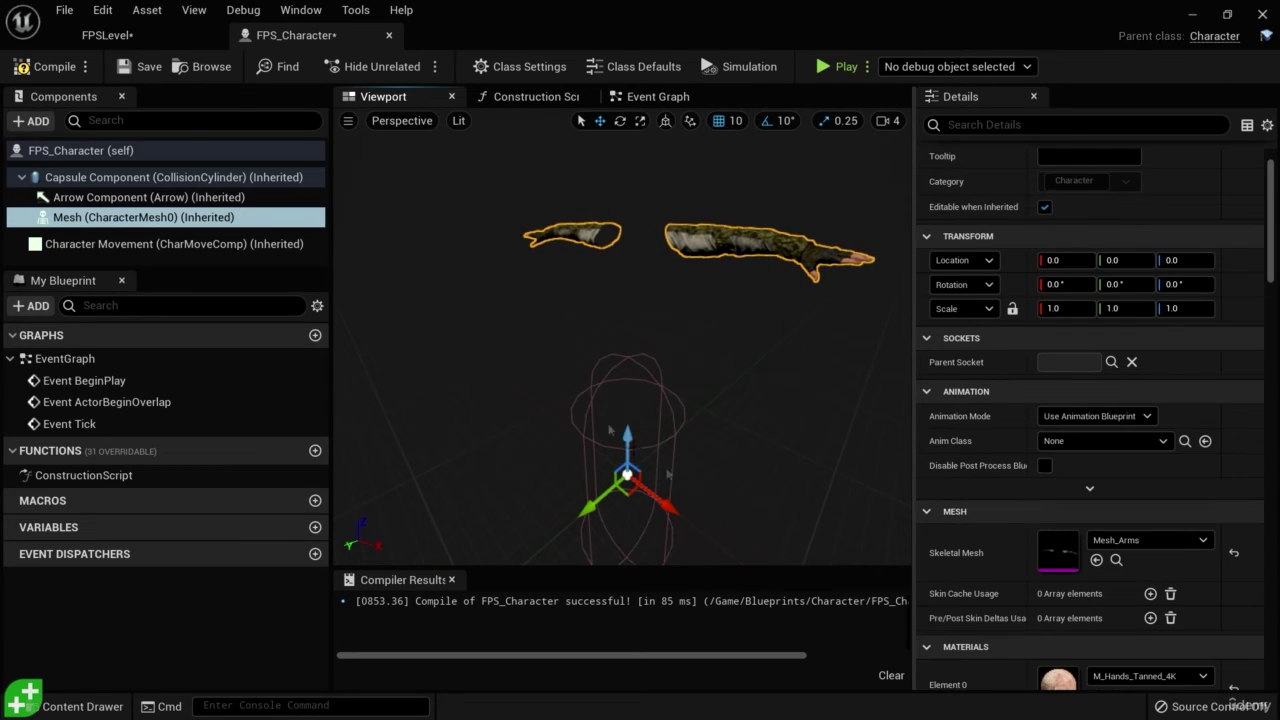
Compile and save the FPS_Character blueprint, and place a new instance of it on the ground in FPSLevel
click(36, 68)
click(143, 66)
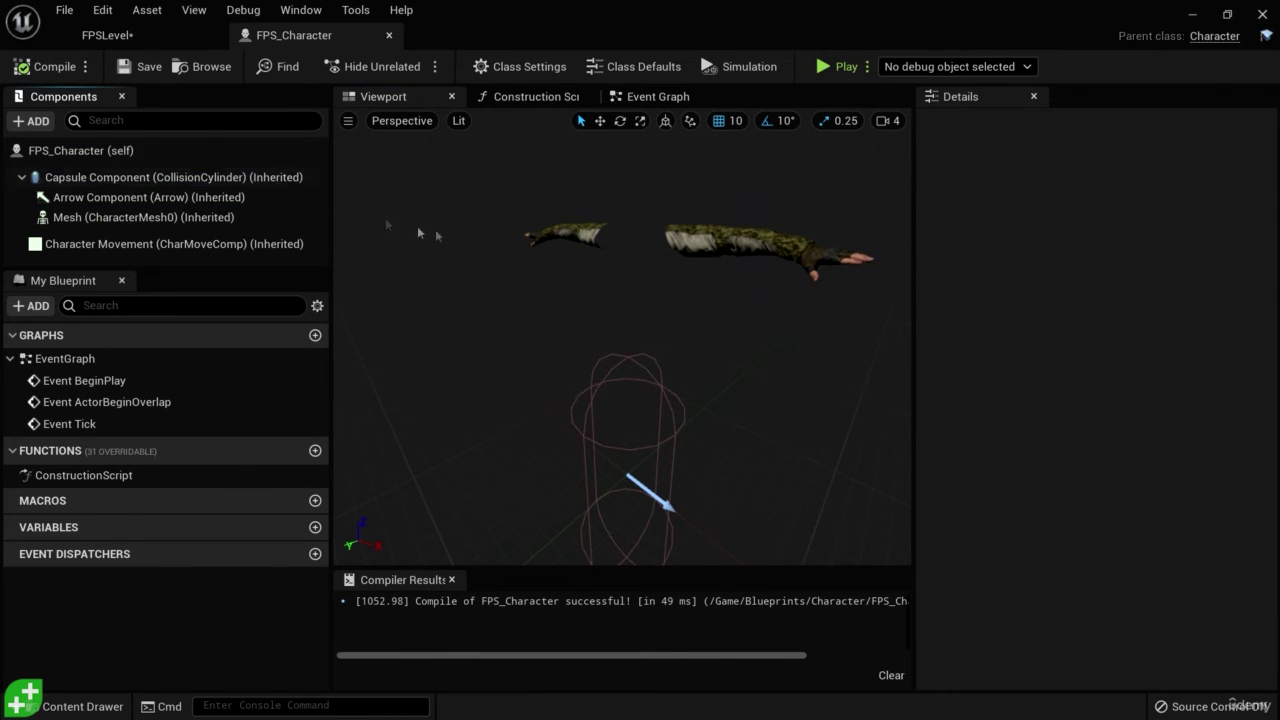
click(124, 38)
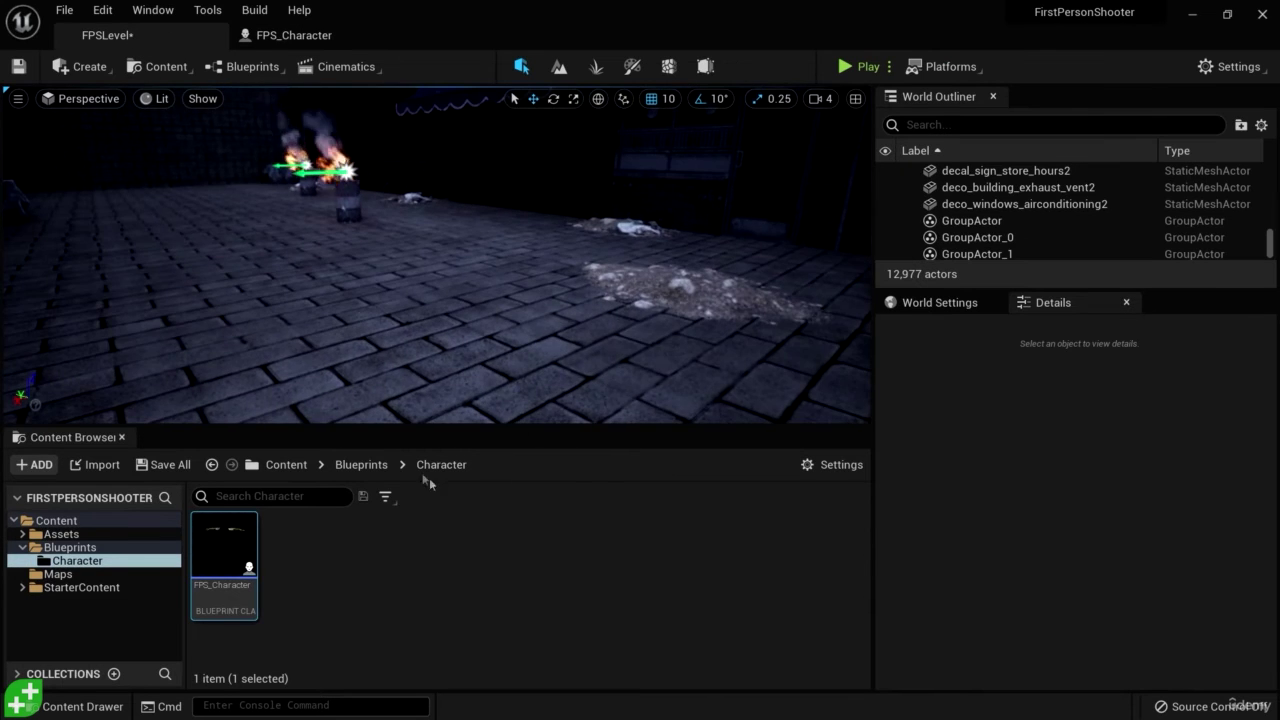
drag(226, 566, 484, 300)
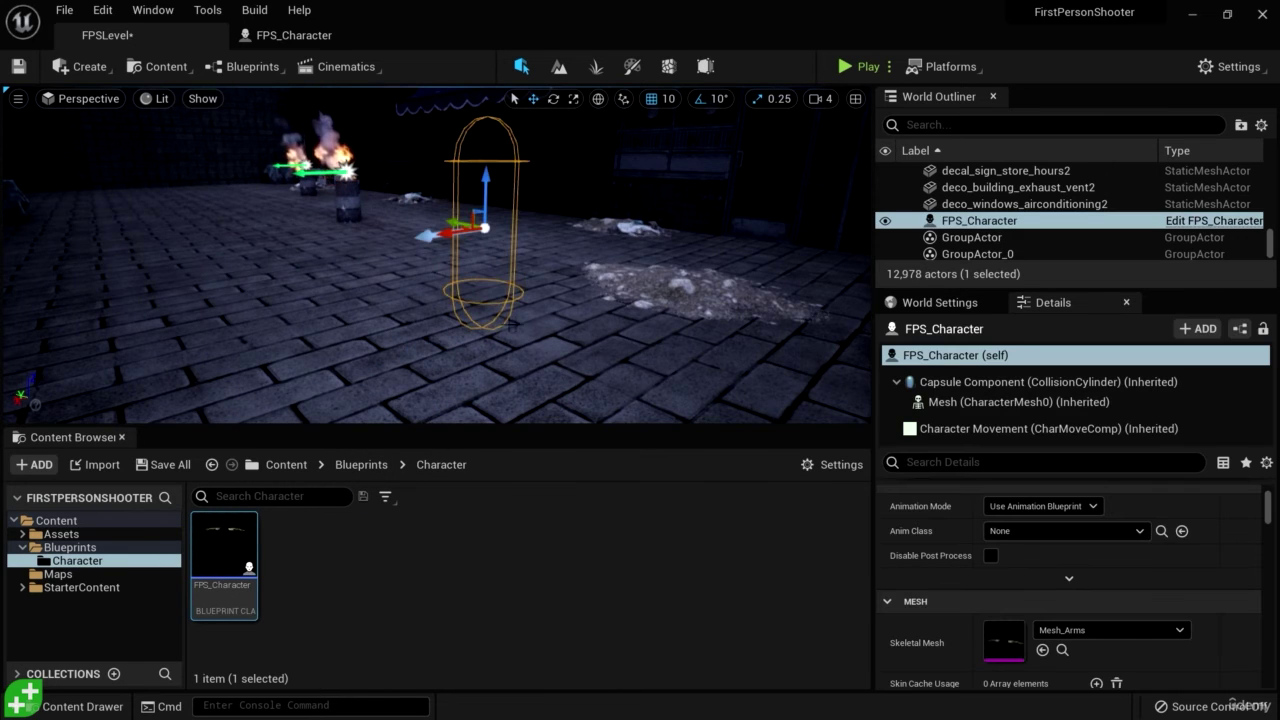
right_drag(642, 344, 610, 312)
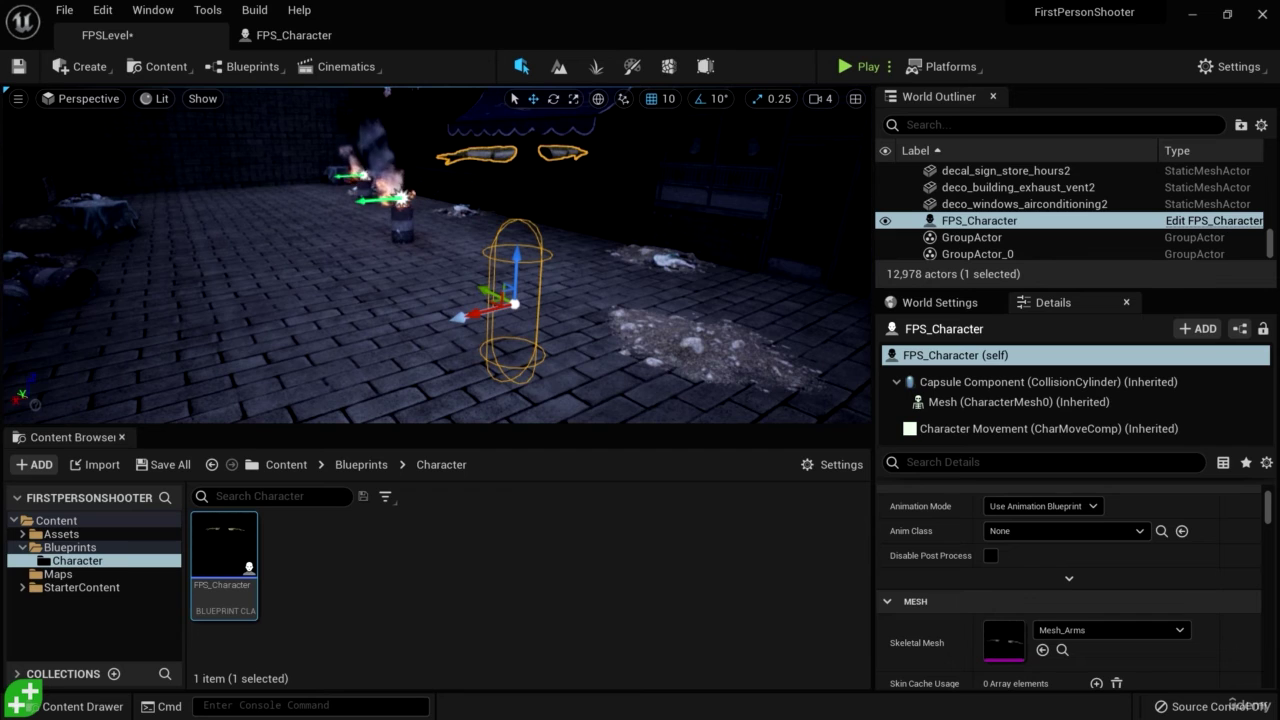
Show the FPS_Character blueprint's Event Graph with a wider graph area and the Event BeginPlay node in view
click(290, 36)
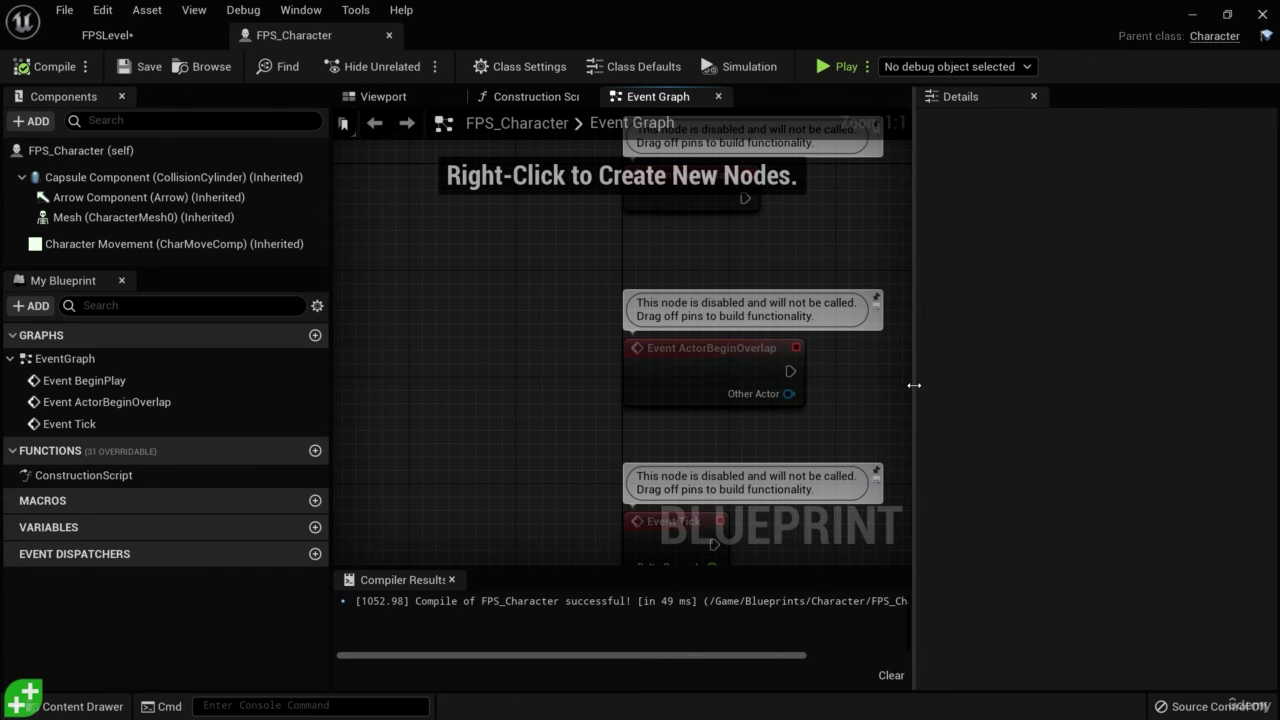
drag(917, 386, 1083, 378)
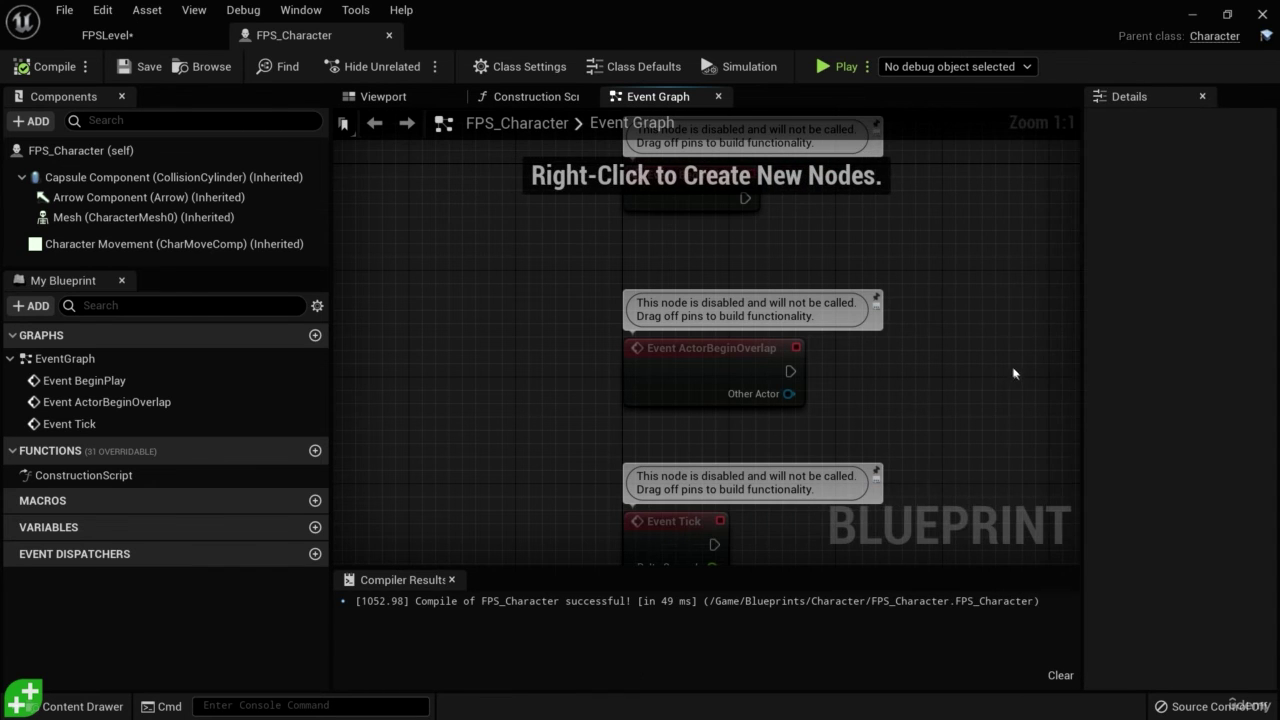
right_drag(1013, 373, 747, 451)
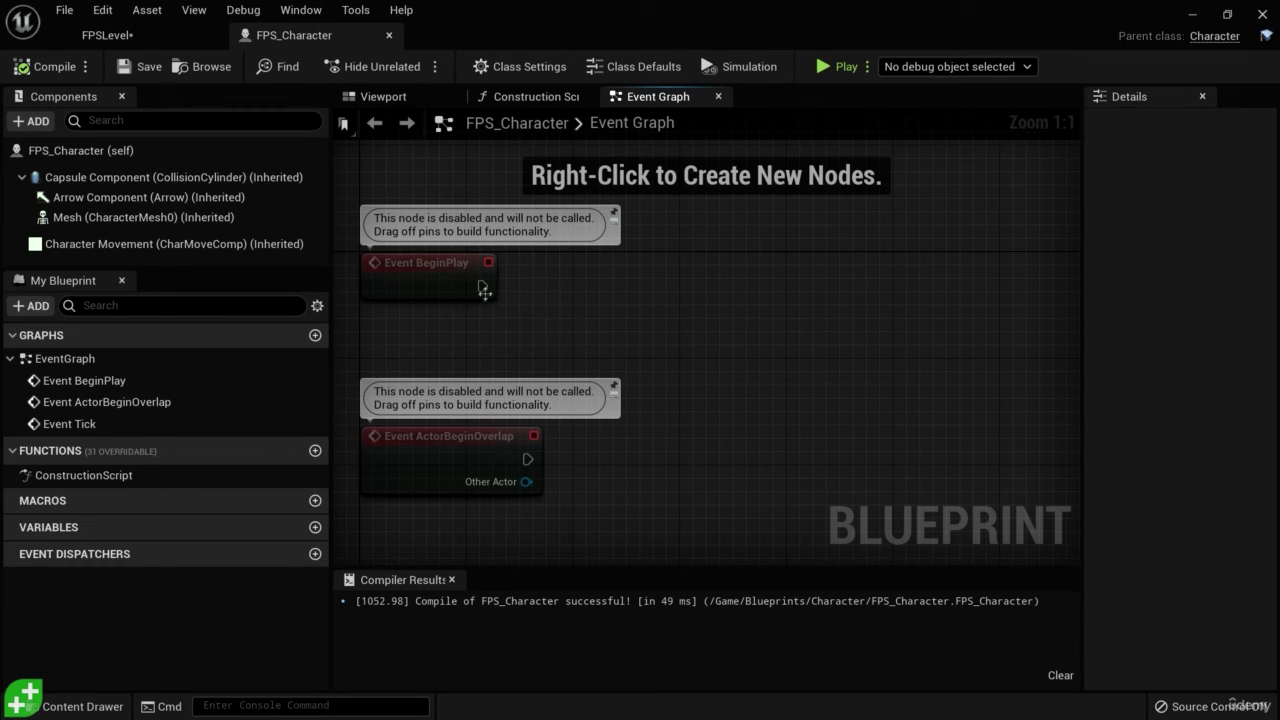
drag(483, 289, 755, 262)
click(646, 292)
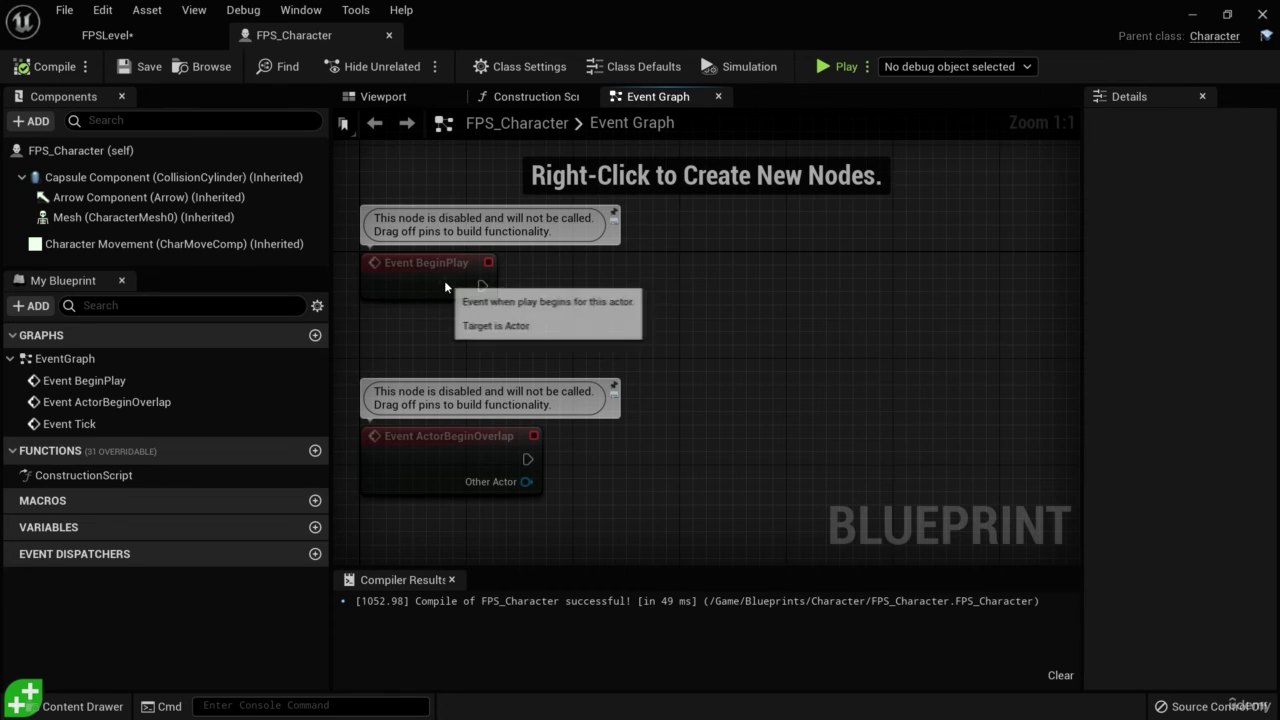
click(430, 275)
drag(483, 286, 755, 262)
click(740, 255)
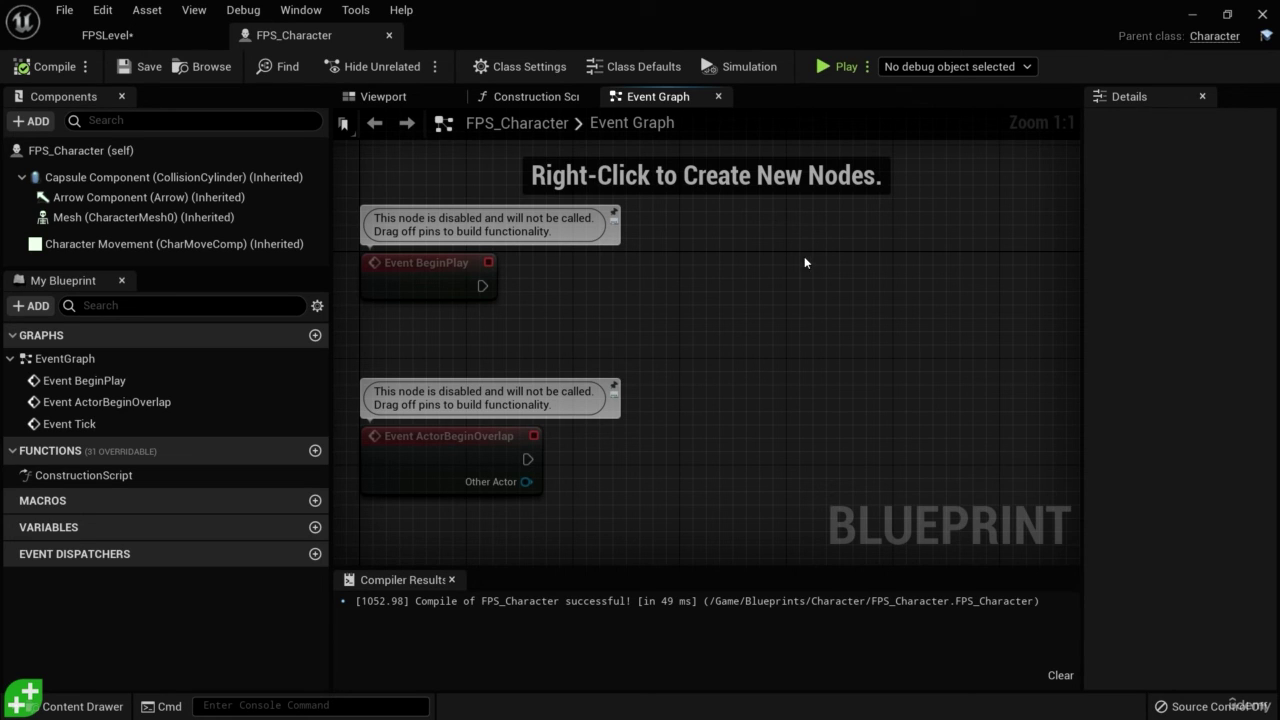
Review the arms and capsule in the blueprint's viewport, the placed instance in FPSLevel, and the blueprint's Event Graph
click(383, 96)
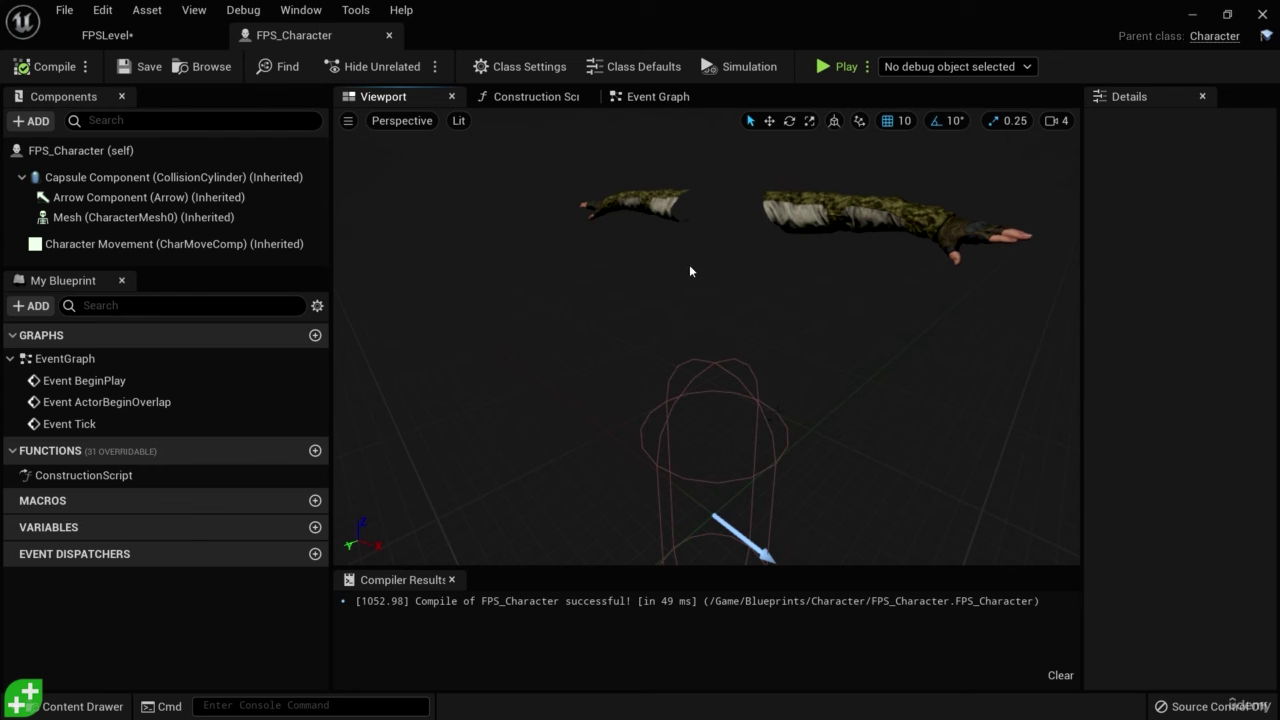
click(122, 34)
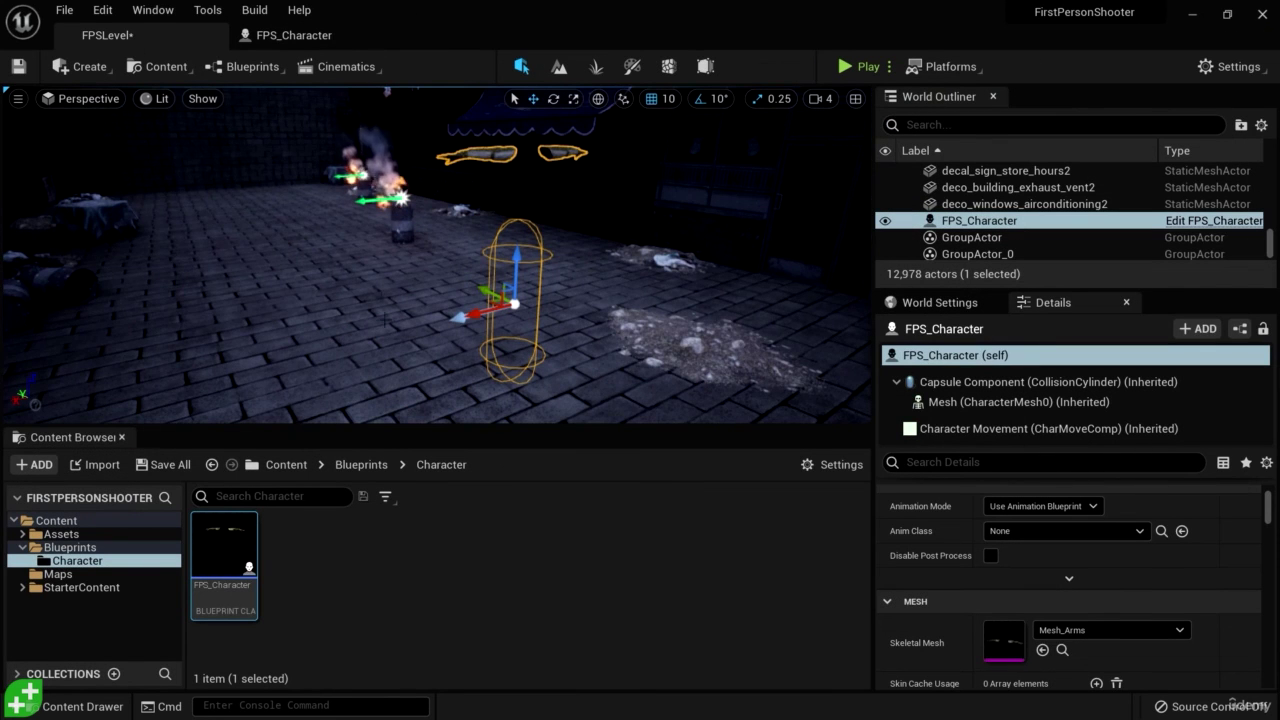
click(300, 36)
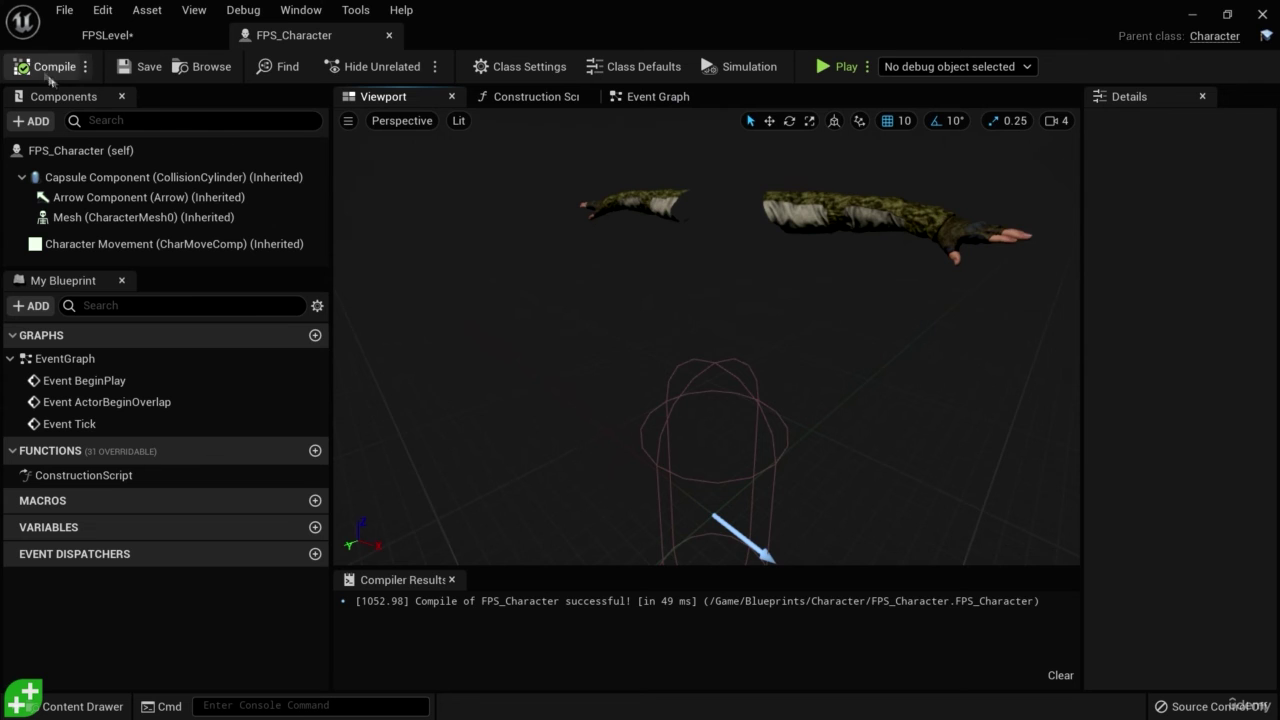
click(650, 97)
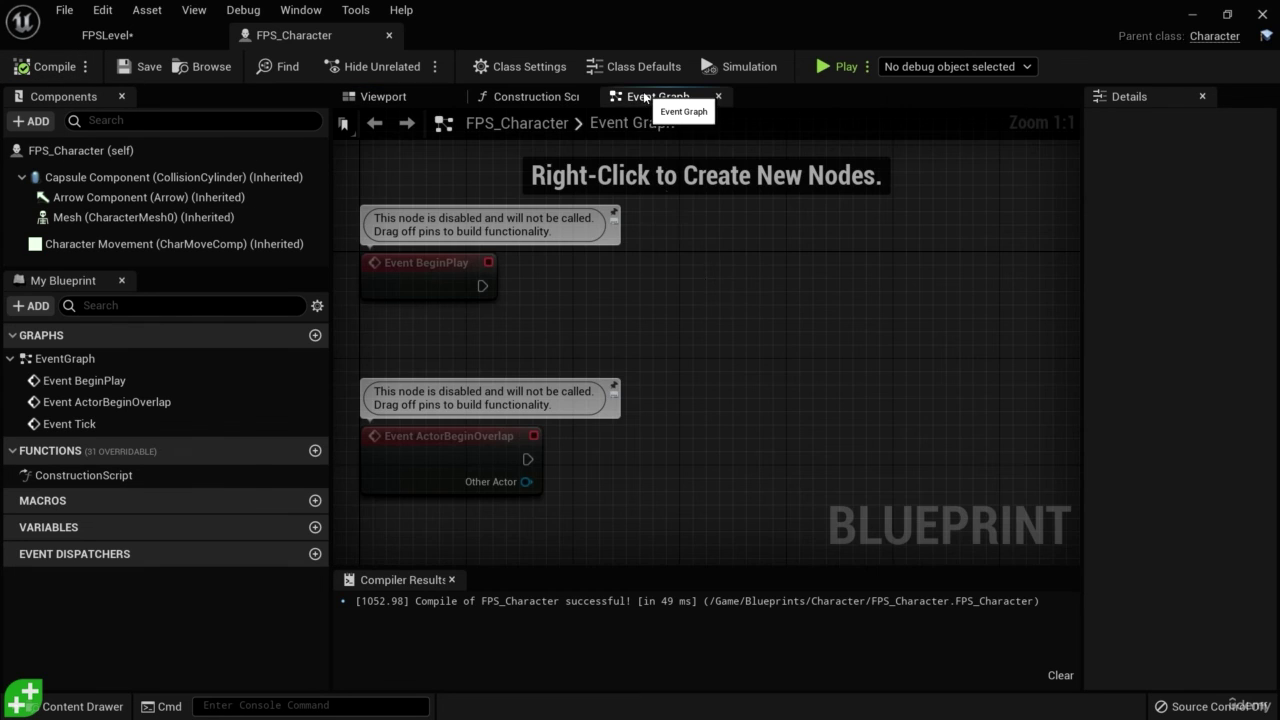
click(383, 96)
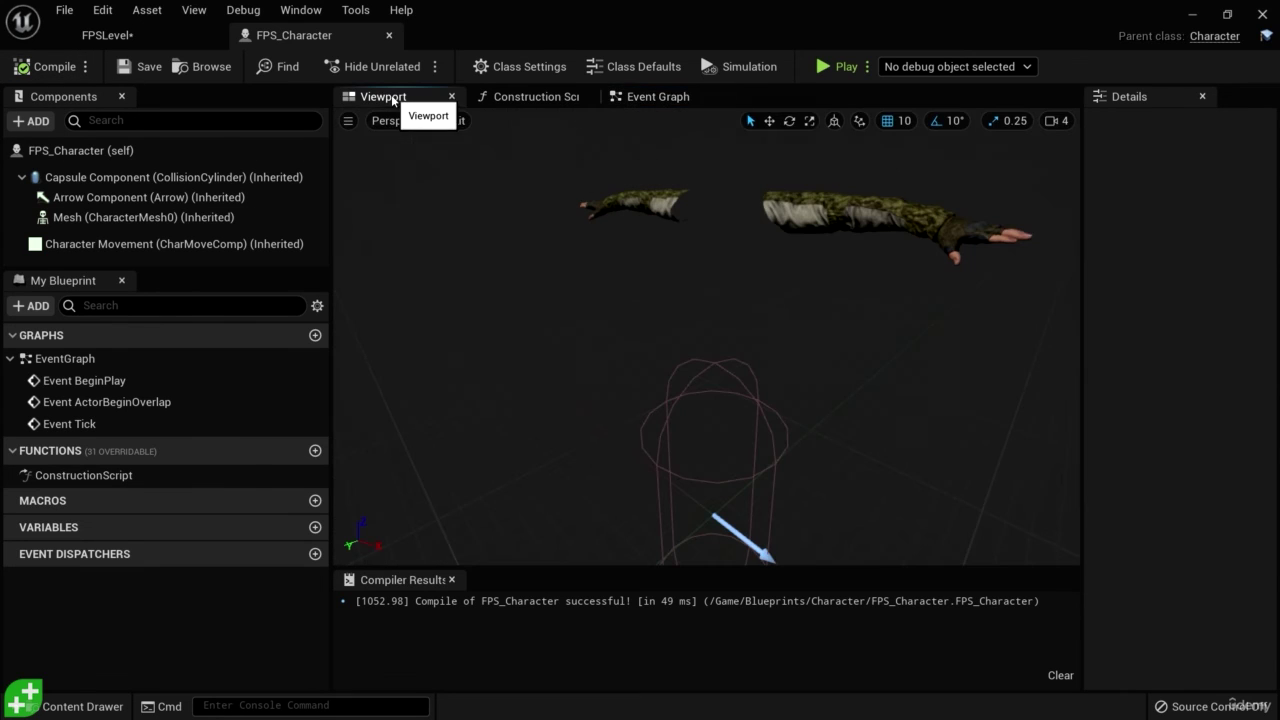